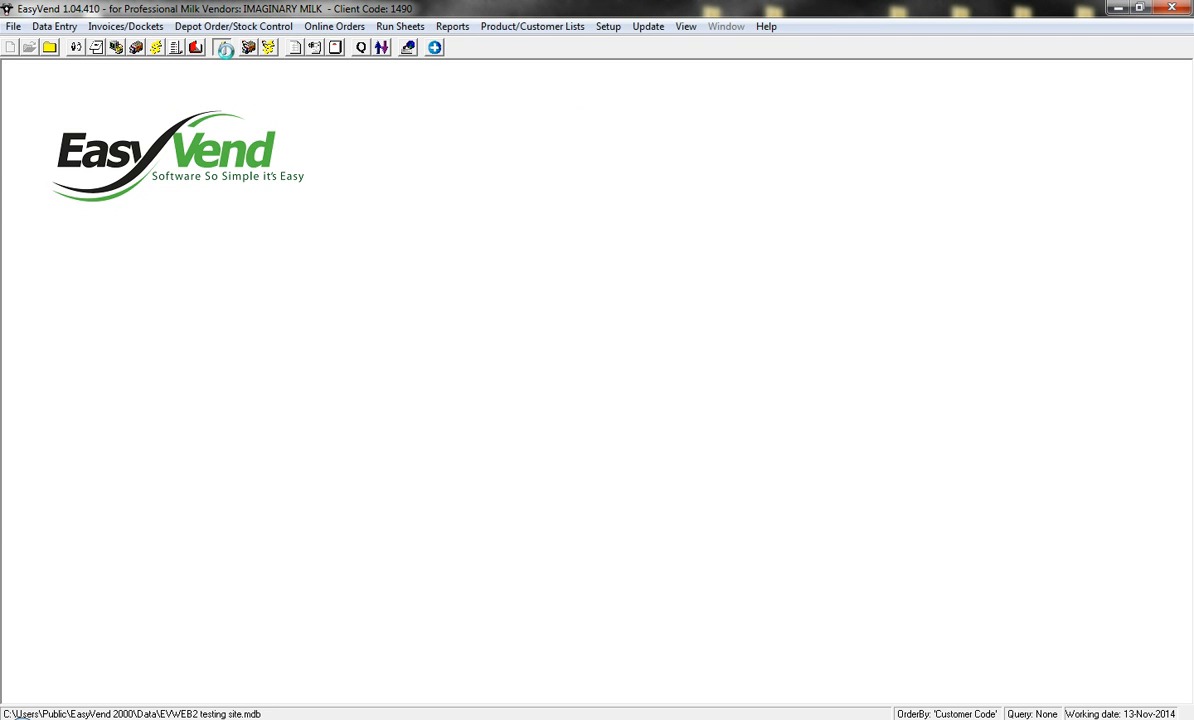
- Open the SKIM 1LTR product record from the product list in Products and Prices
{"action": "left_click", "coordinate": [225, 52]}
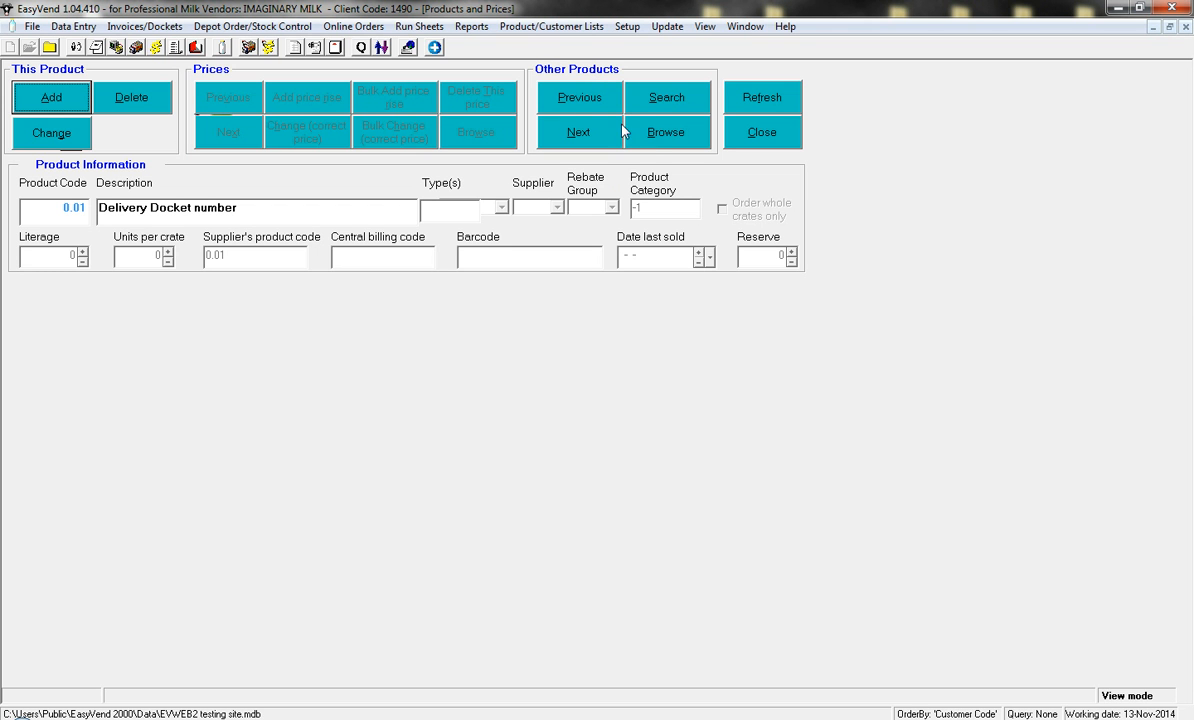
{"action": "left_click", "coordinate": [675, 140]}
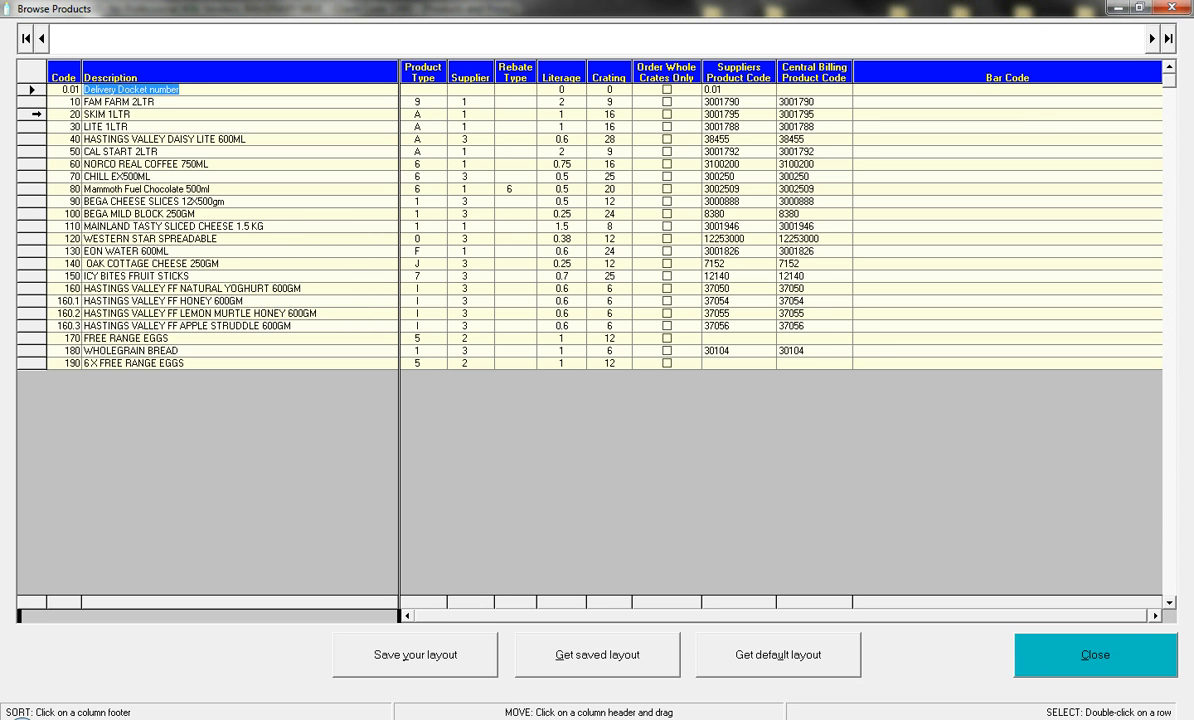
{"action": "double_click", "coordinate": [54, 114]}
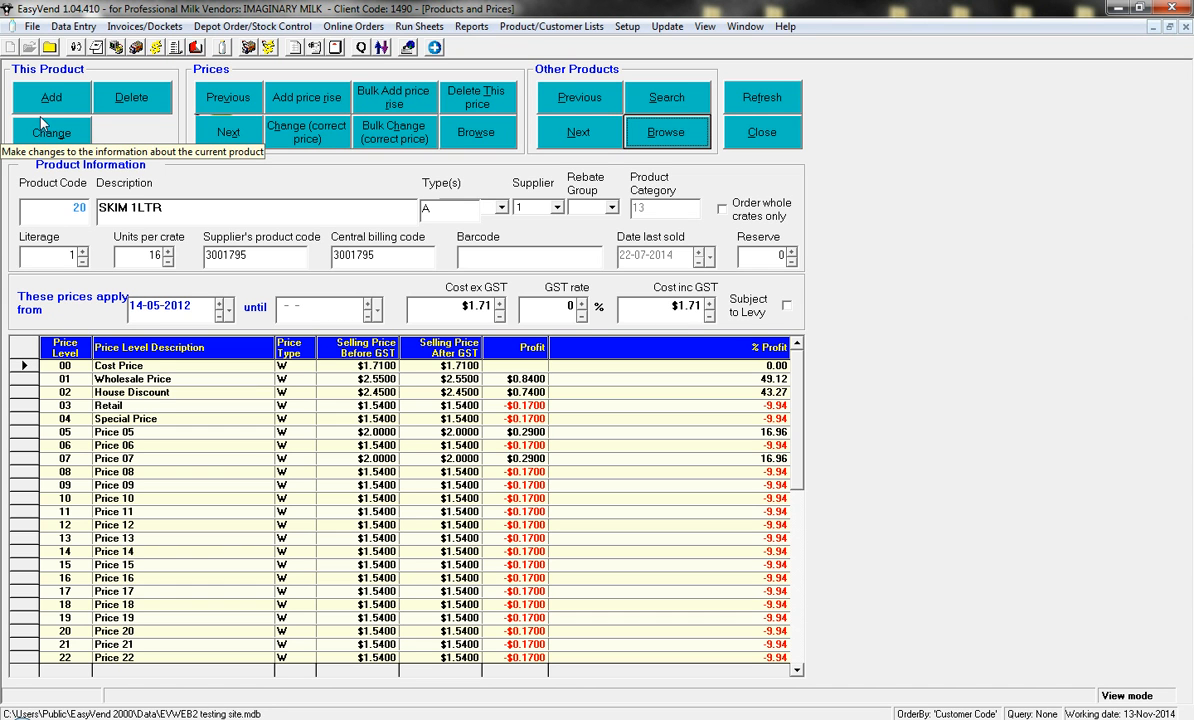
- Start a price rise for SKIM 1LTR that applies from 13-11-2014
{"action": "left_click", "coordinate": [326, 106]}
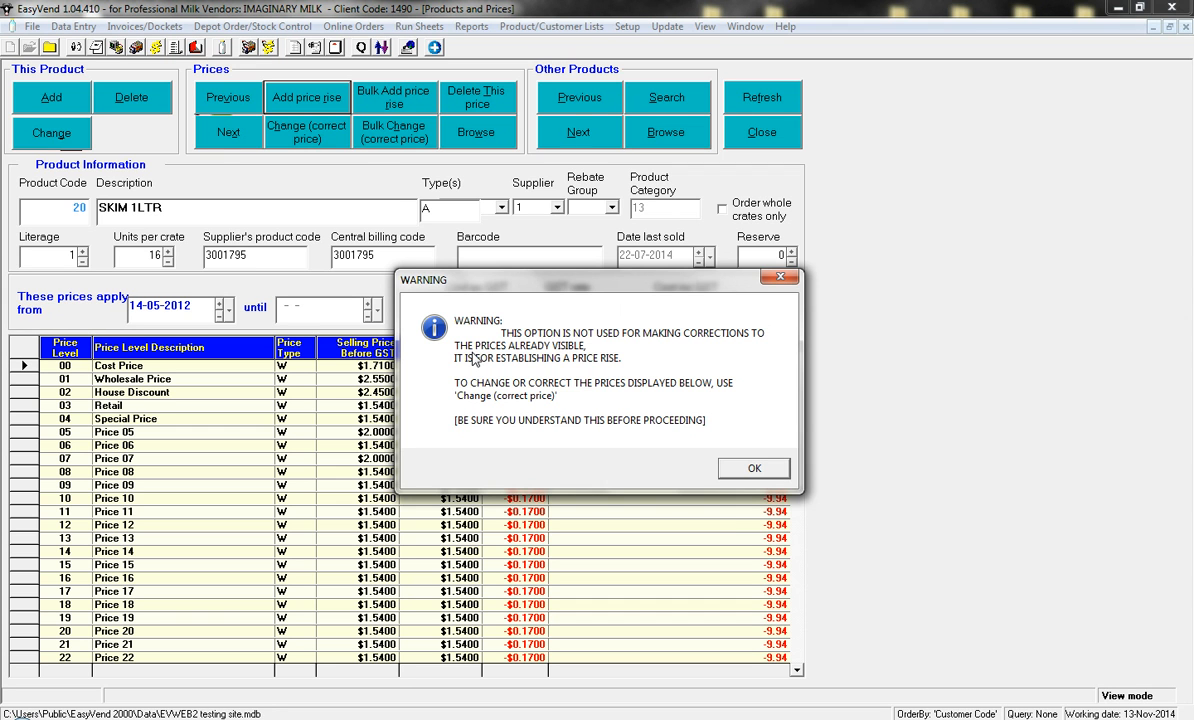
{"action": "left_click", "coordinate": [740, 468]}
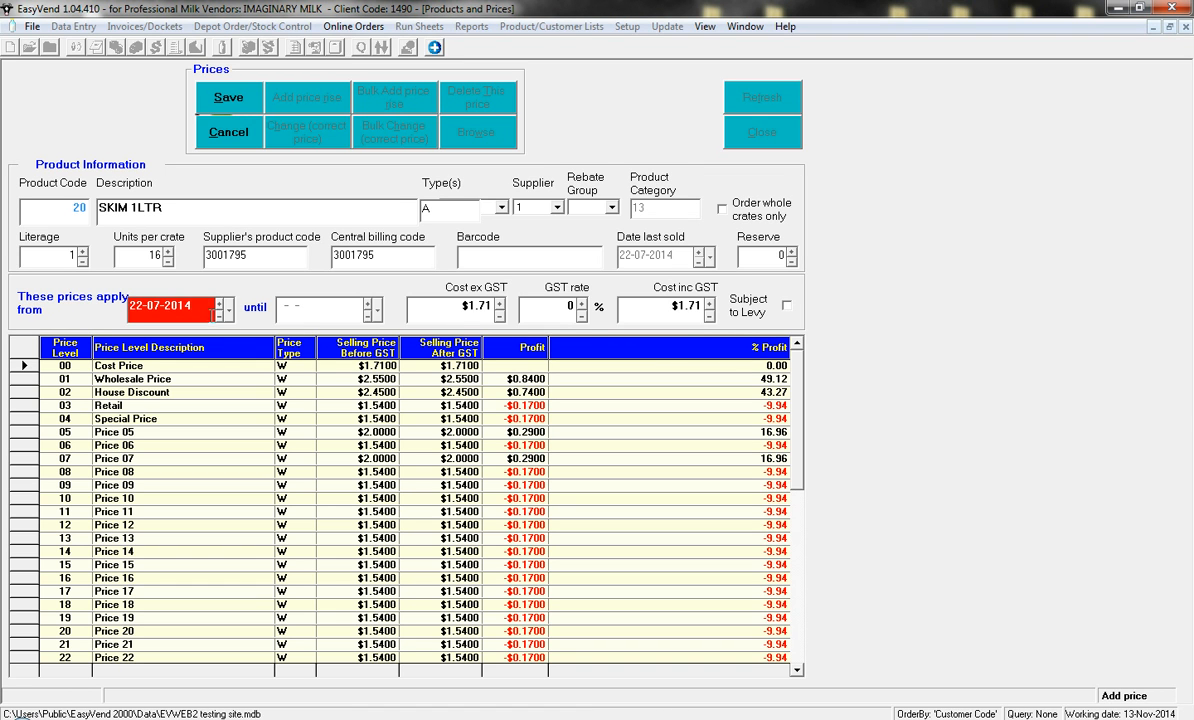
{"action": "left_click", "coordinate": [219, 318]}
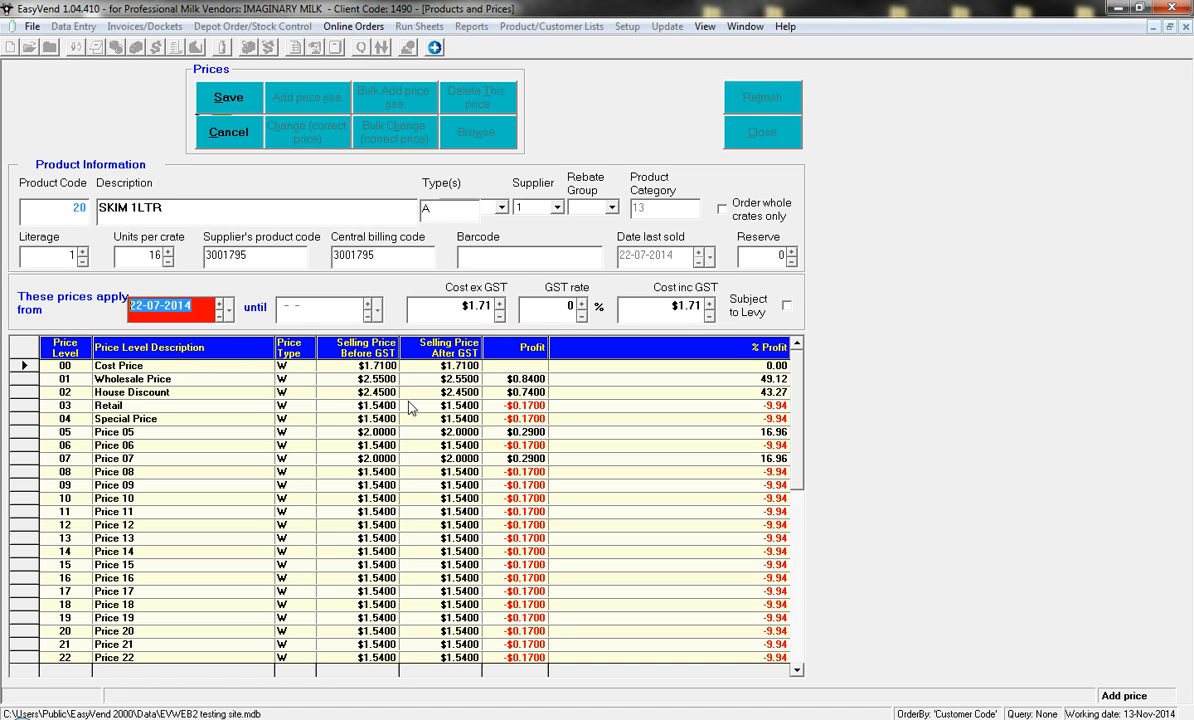
{"action": "type", "text": "13-"}
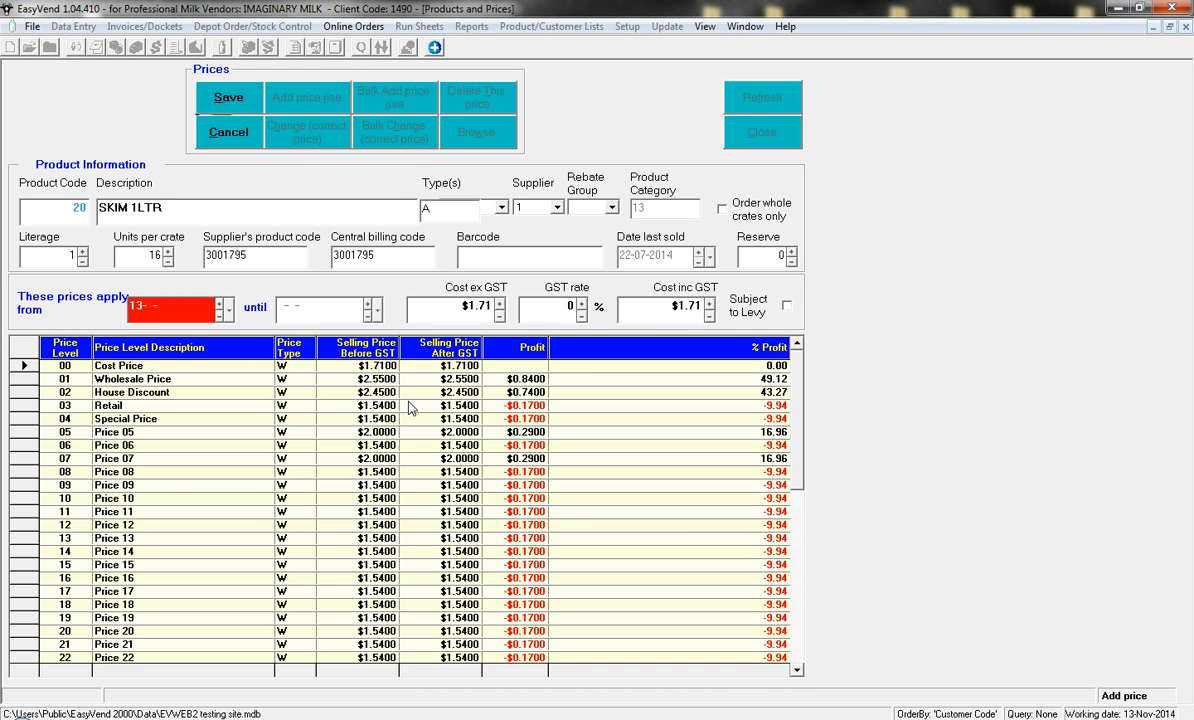
{"action": "type", "text": "11-2014"}
- Set the product's cost excluding GST to $2 for the new price period
{"action": "left_click", "coordinate": [427, 305]}
{"action": "left_click_drag", "start_coordinate": [426, 307], "coordinate": [705, 361]}
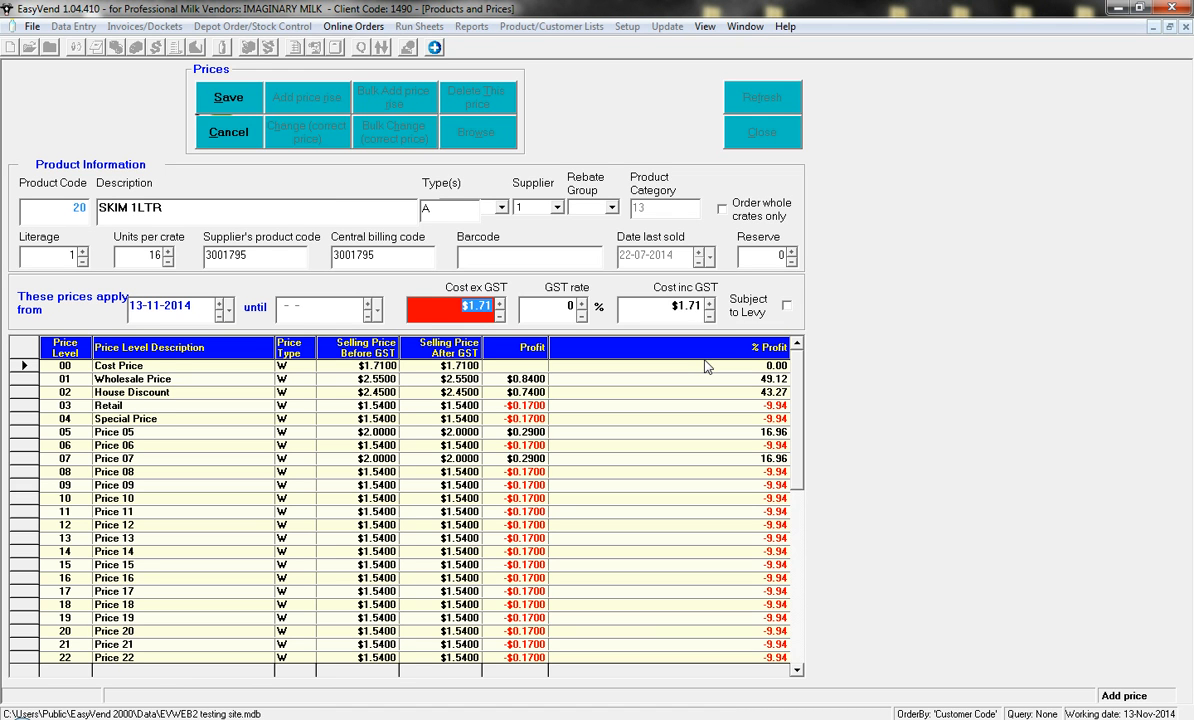
{"action": "type", "text": "2"}
{"action": "left_click", "coordinate": [692, 307]}
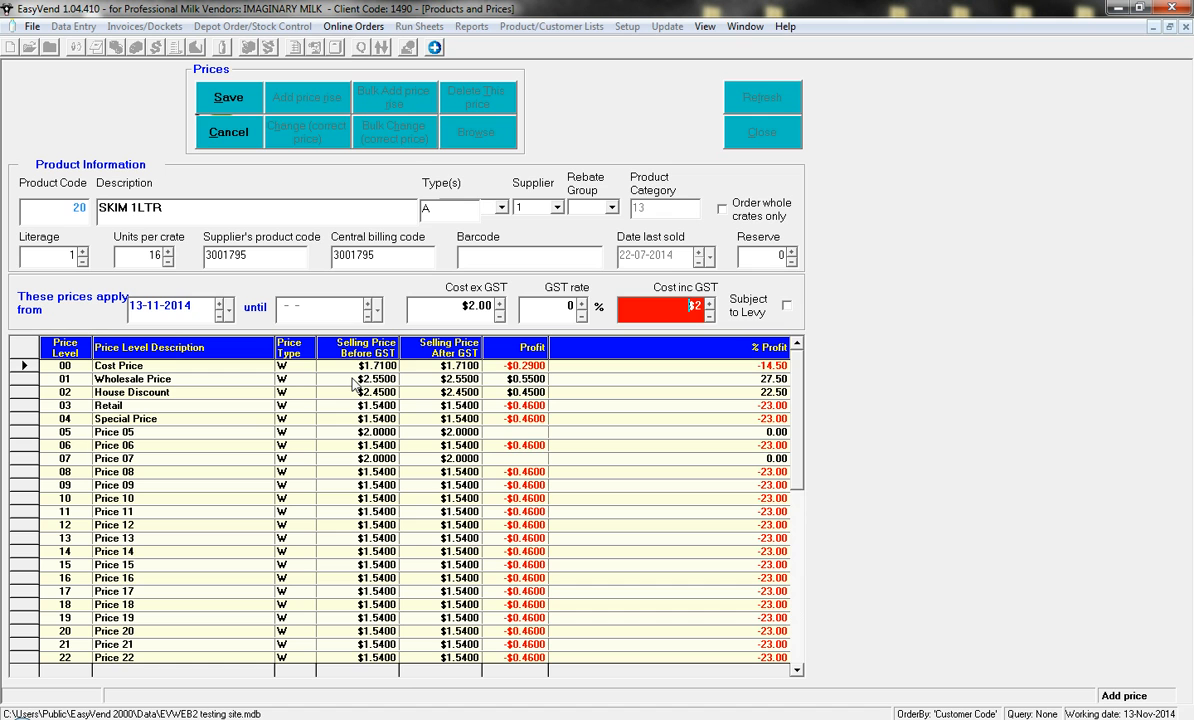
- Set the selling price before GST to 3.00 for Wholesale Price and 2.55 for House Discount
{"action": "left_click", "coordinate": [357, 380]}
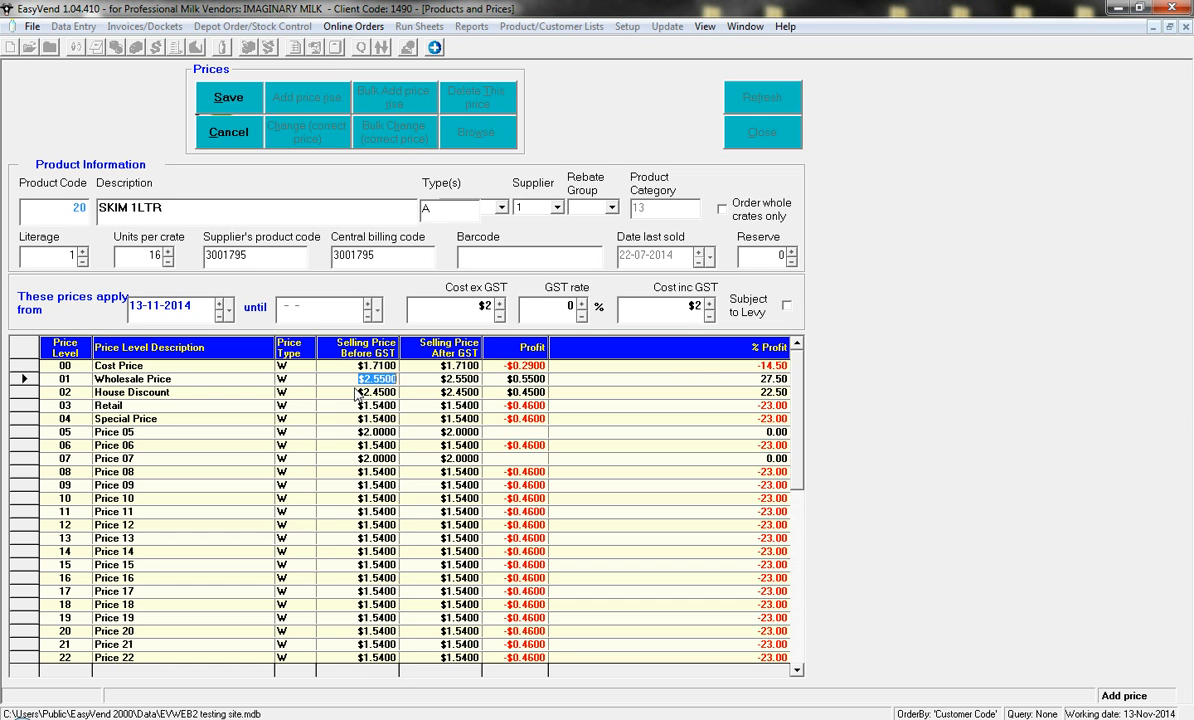
{"action": "type", "text": "3.00"}
{"action": "left_click", "coordinate": [362, 391]}
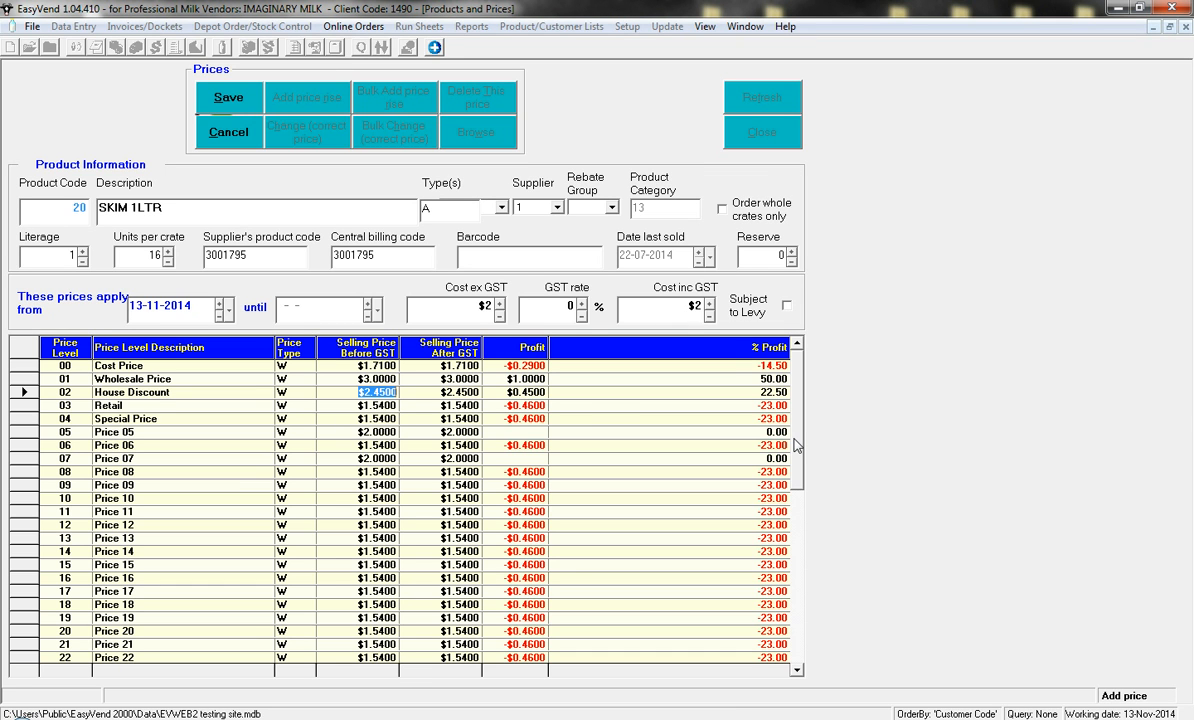
{"action": "type", "text": "2.55"}
{"action": "key", "text": "Down"}
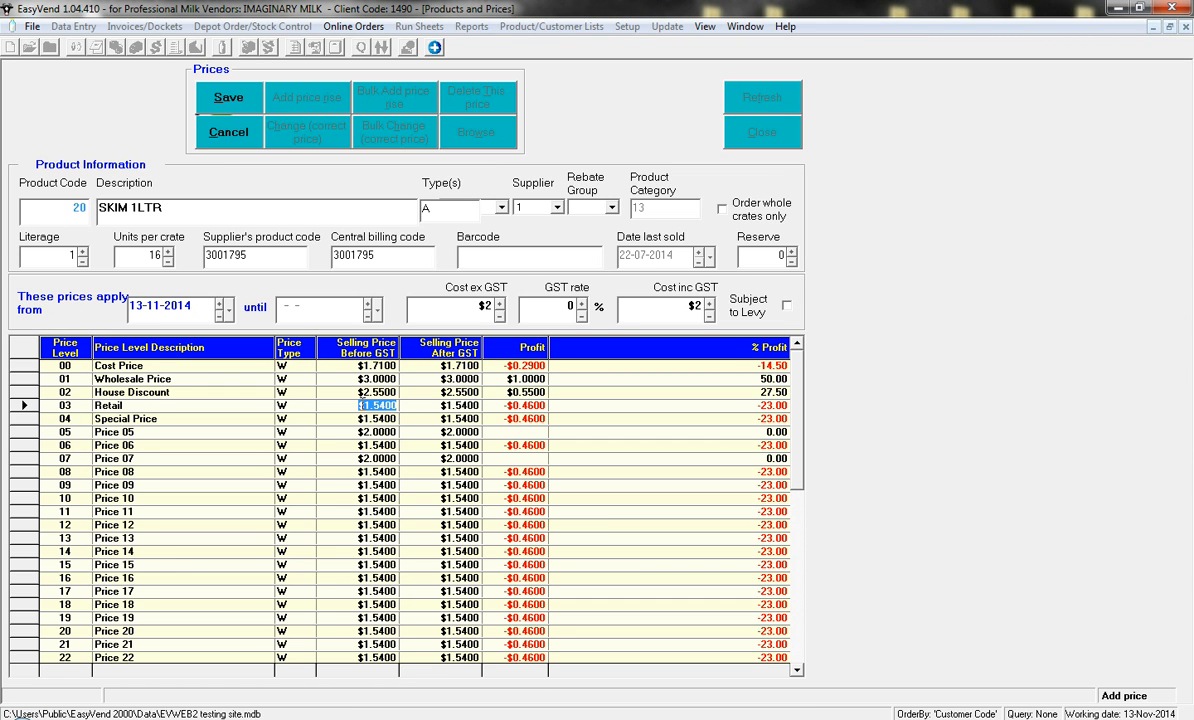
- Set the selling price before GST to 3.95 for Retail and 4.00 for Special Price, and save the price rise
{"action": "type", "text": "3.95"}
{"action": "key", "text": "Down"}
{"action": "type", "text": "4.00"}
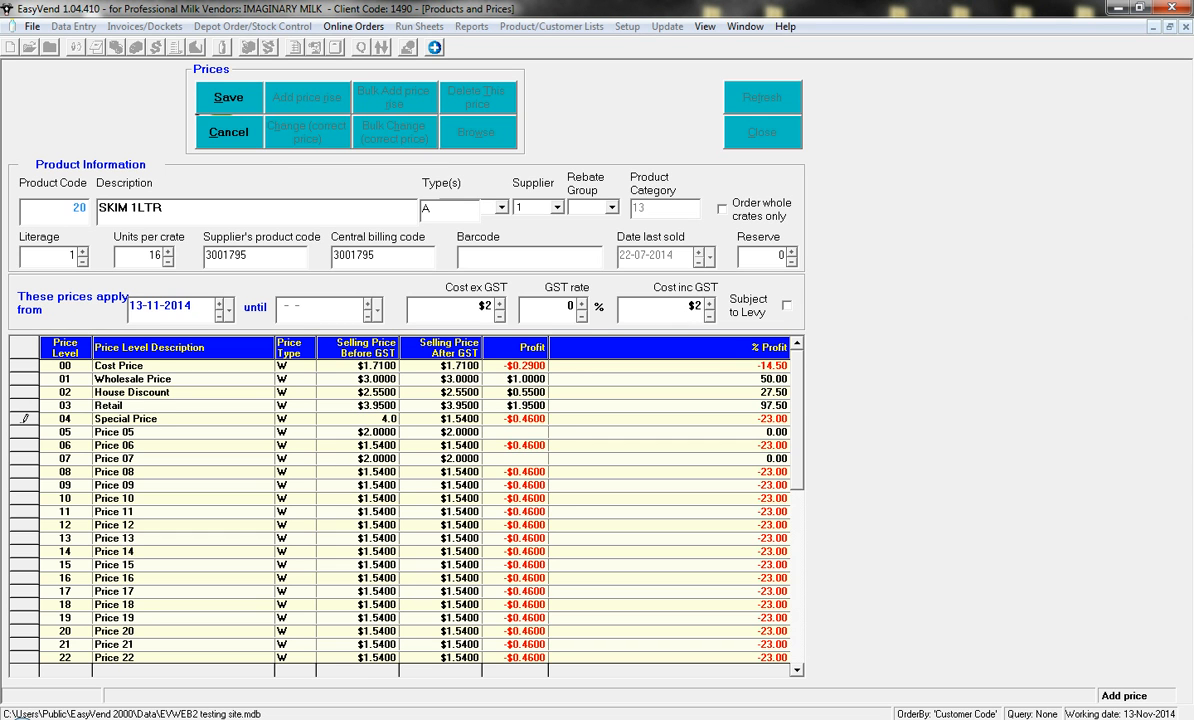
{"action": "left_click", "coordinate": [381, 456]}
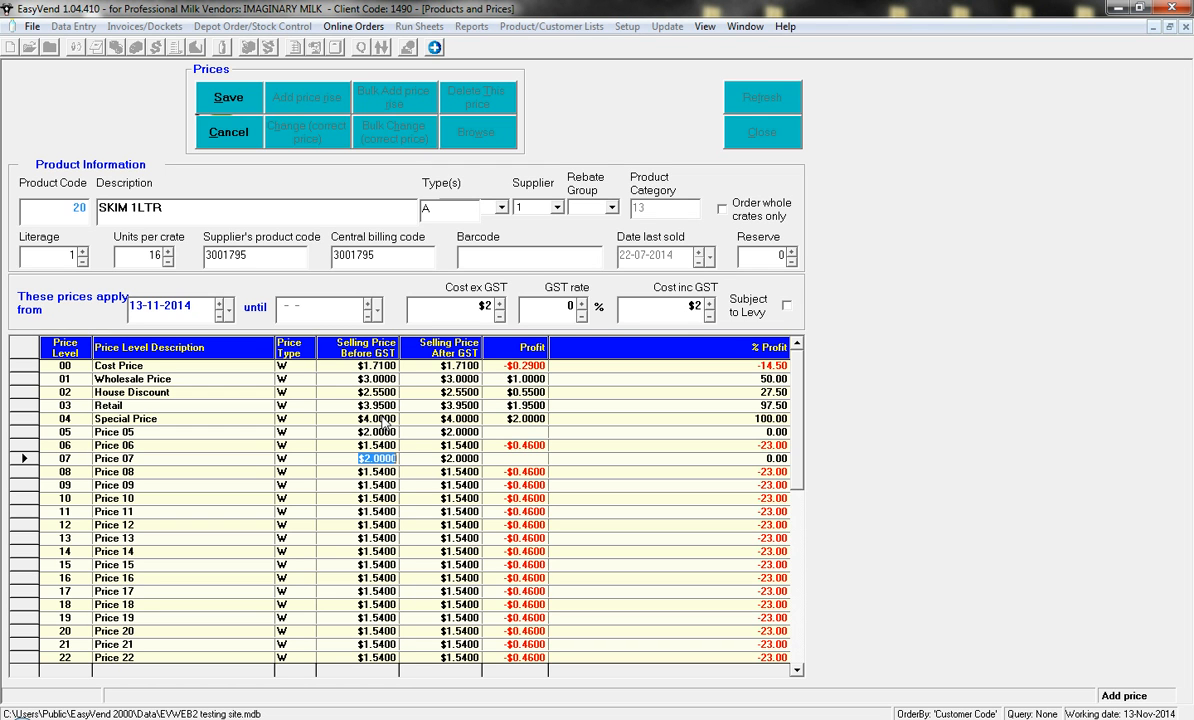
{"action": "left_click", "coordinate": [239, 100]}
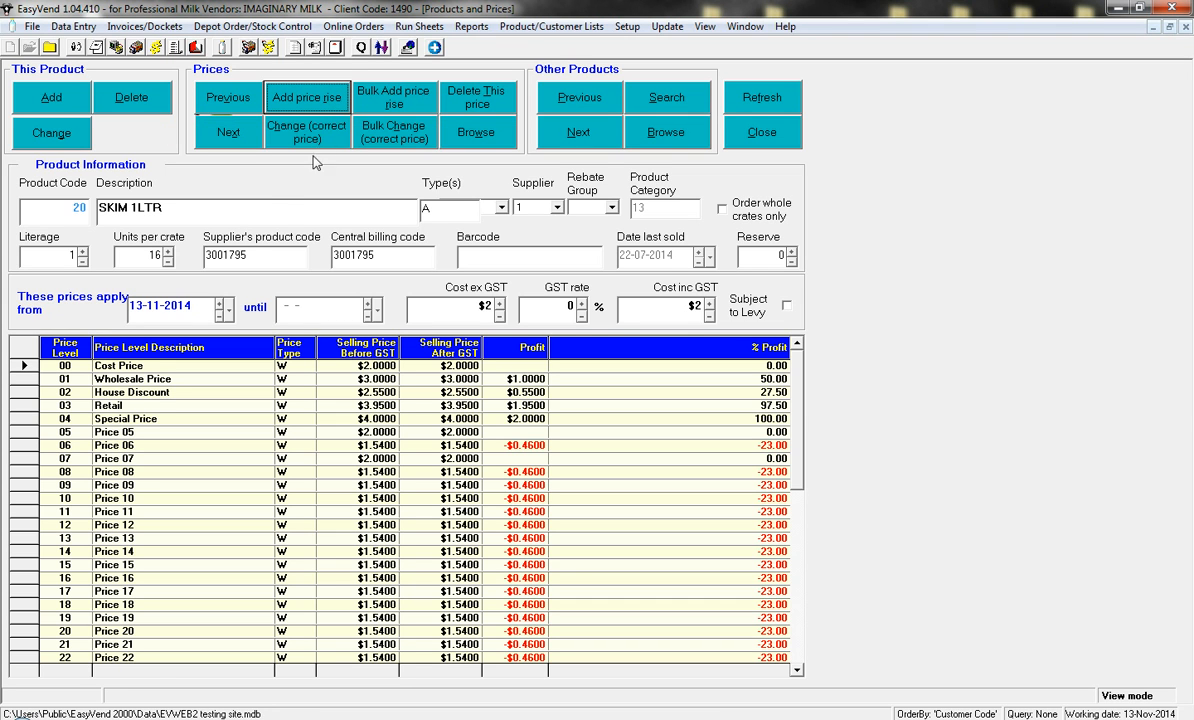
- Review the product's previous set of prices and return to the newest set
{"action": "left_click", "coordinate": [218, 106]}
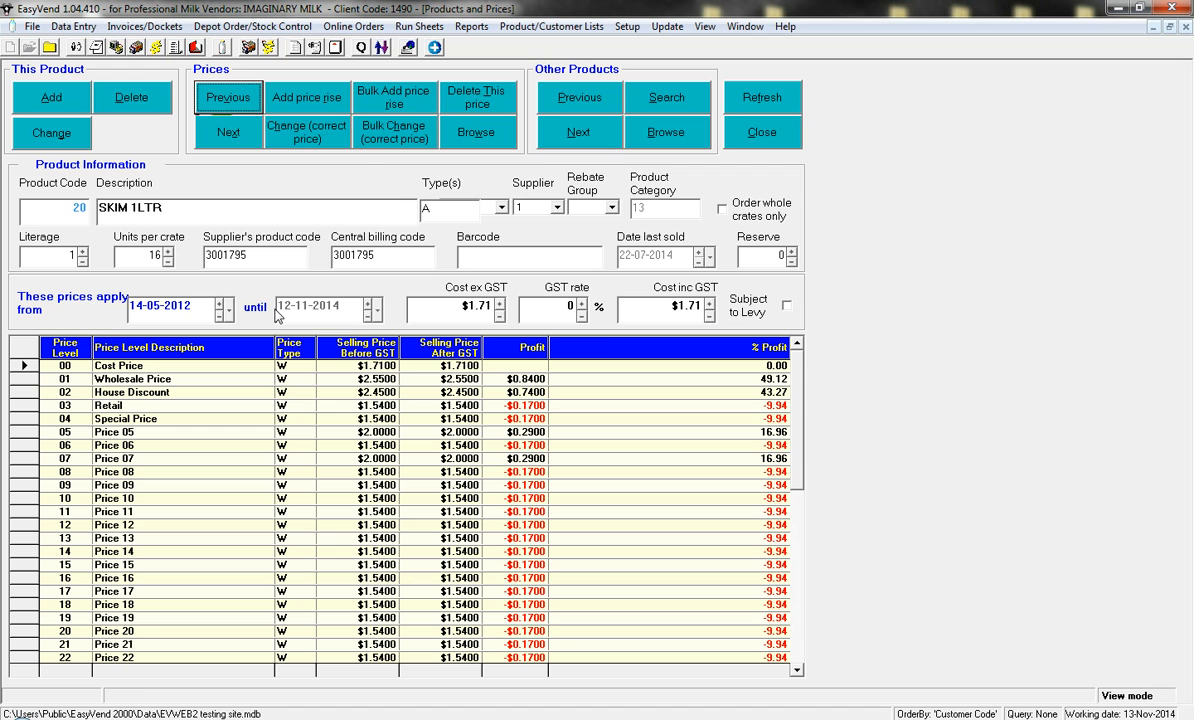
{"action": "left_click", "coordinate": [243, 139]}
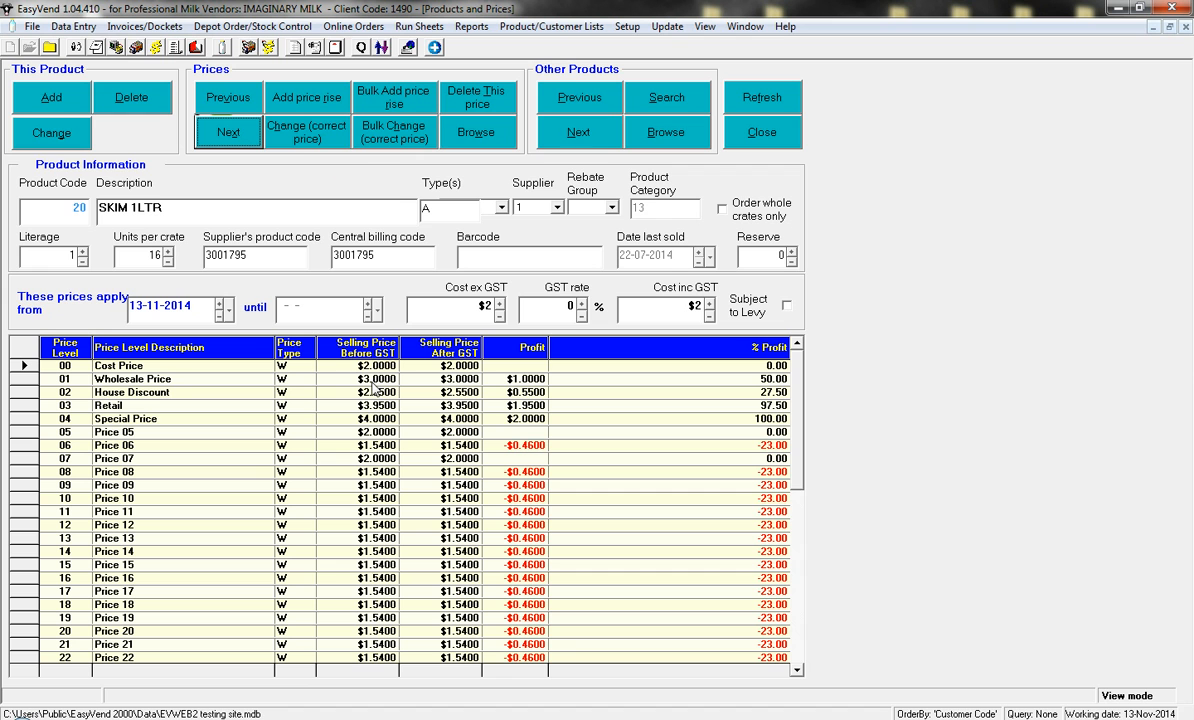
- Correct the Wholesale Price before GST of the current price set to 3.20 and save the correction
{"action": "left_click", "coordinate": [303, 140]}
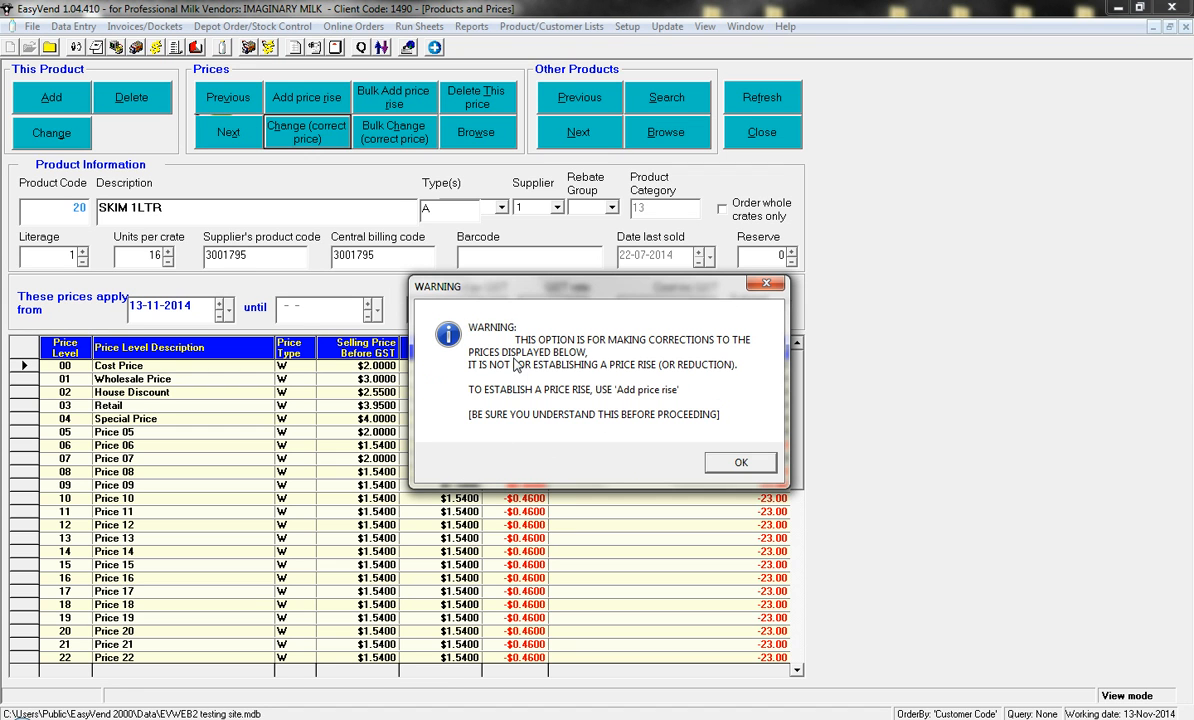
{"action": "left_click", "coordinate": [730, 462]}
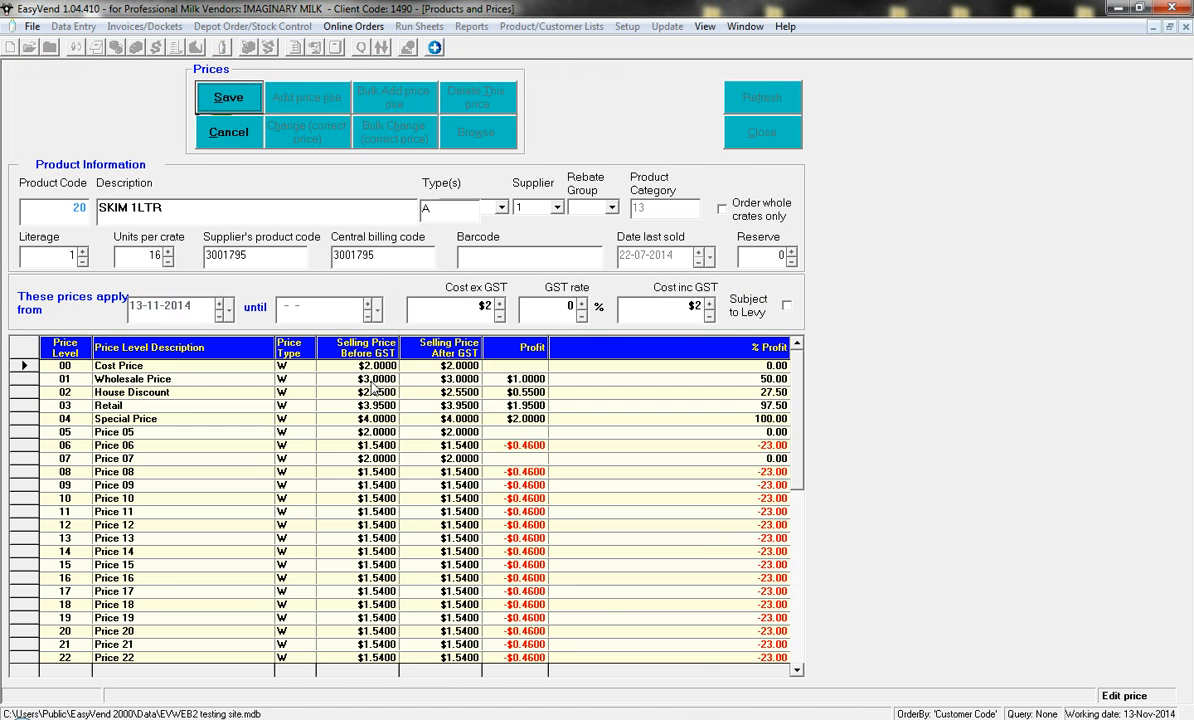
{"action": "left_click", "coordinate": [376, 380]}
{"action": "type", "text": "3.20"}
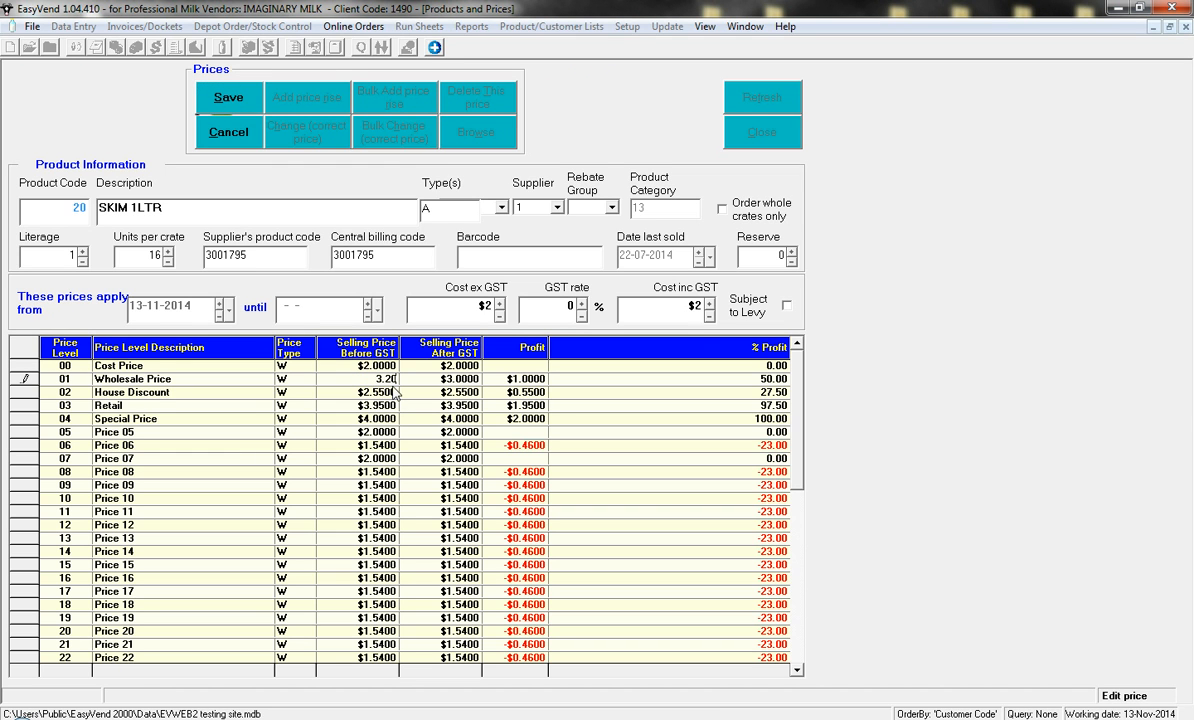
{"action": "left_click", "coordinate": [375, 392]}
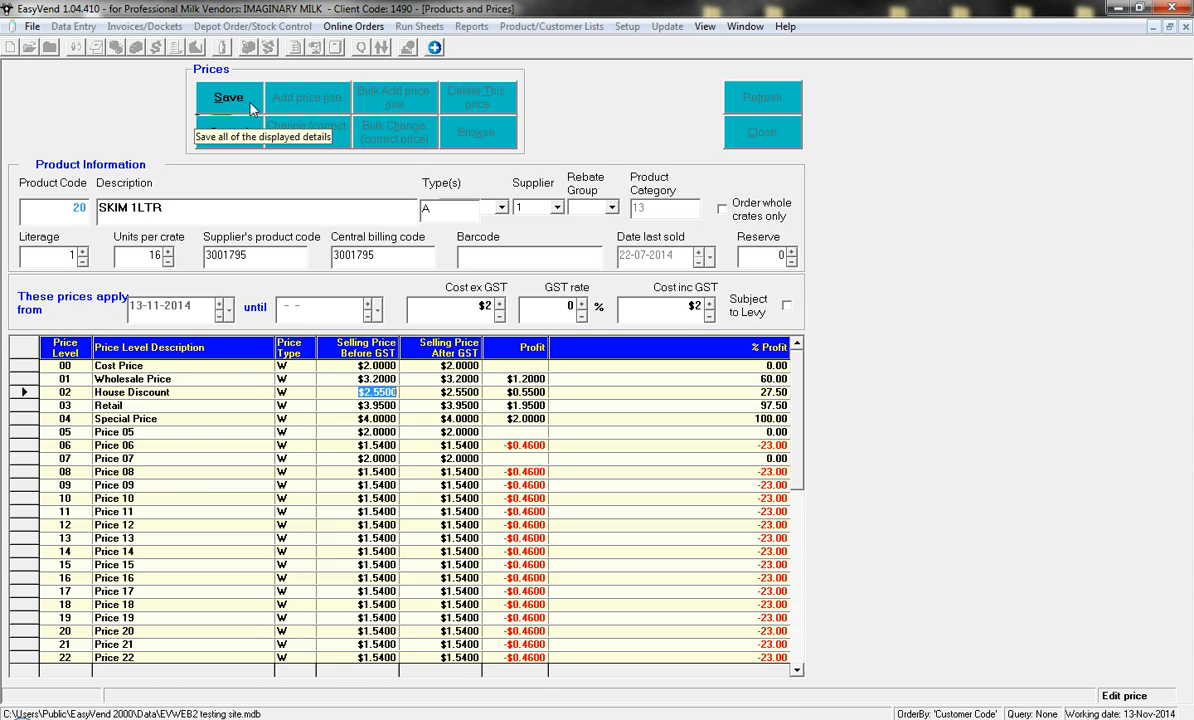
{"action": "left_click", "coordinate": [229, 98]}
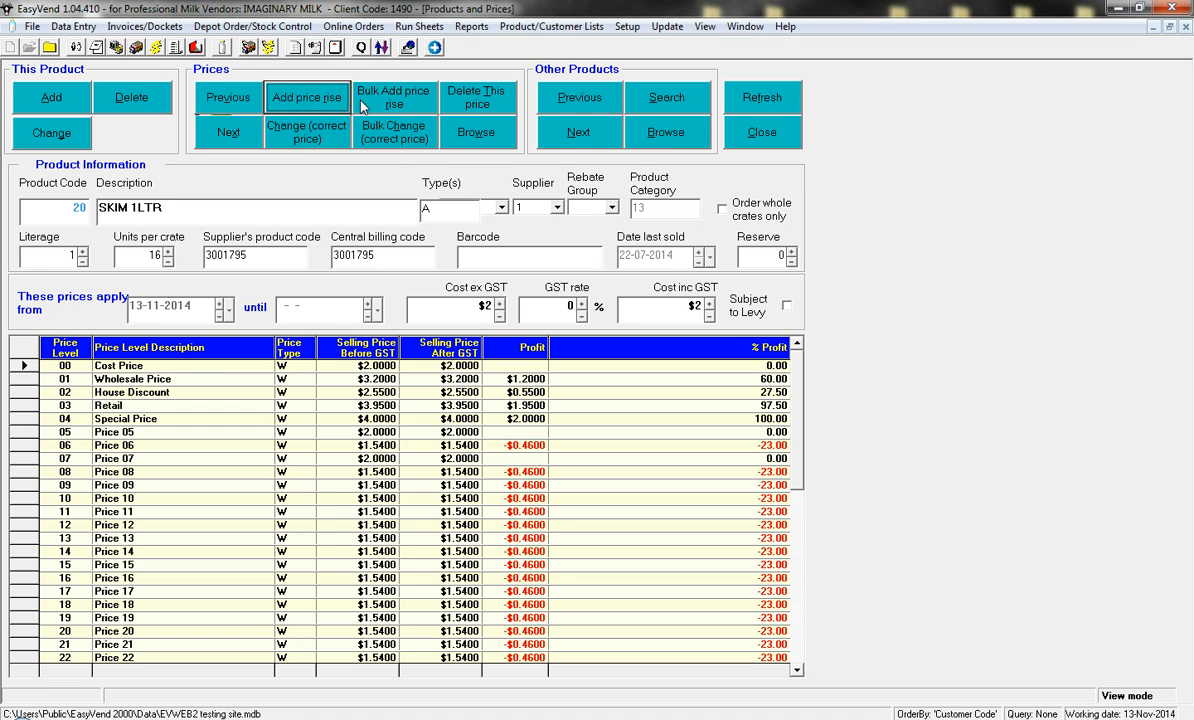
- Start editing a bulk price rise for price code 02 (House Discount) with effective date 21-11-2014
{"action": "left_click", "coordinate": [408, 110]}
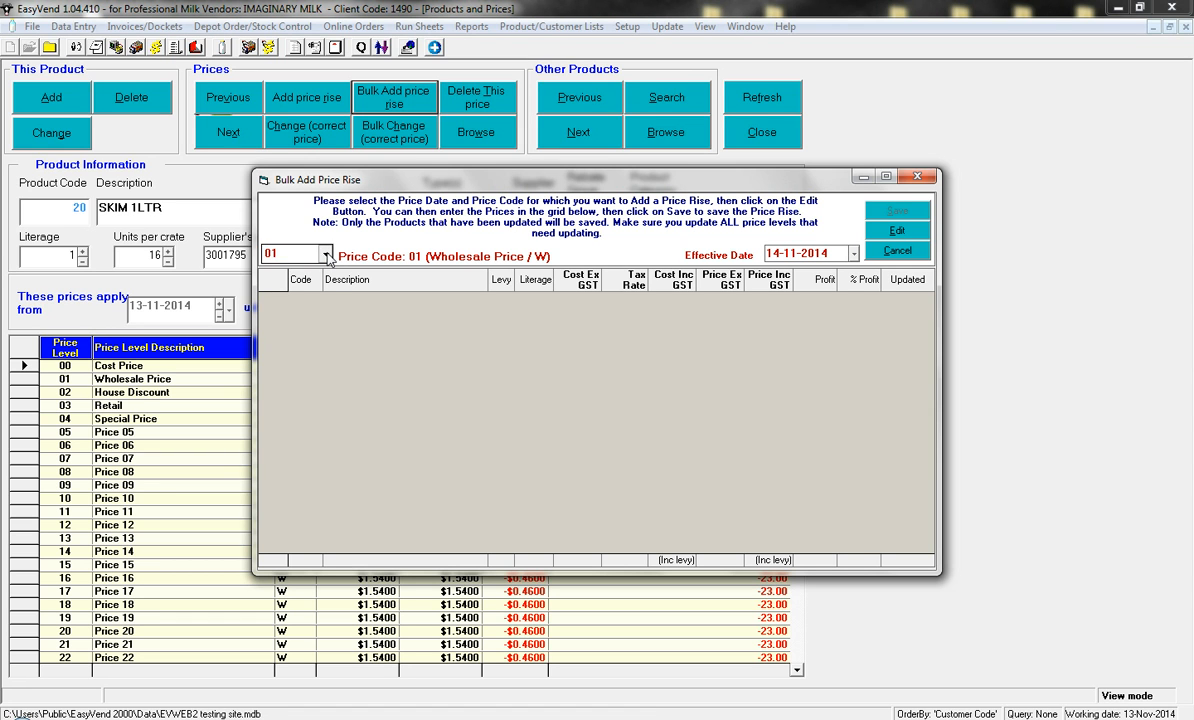
{"action": "left_click", "coordinate": [325, 255]}
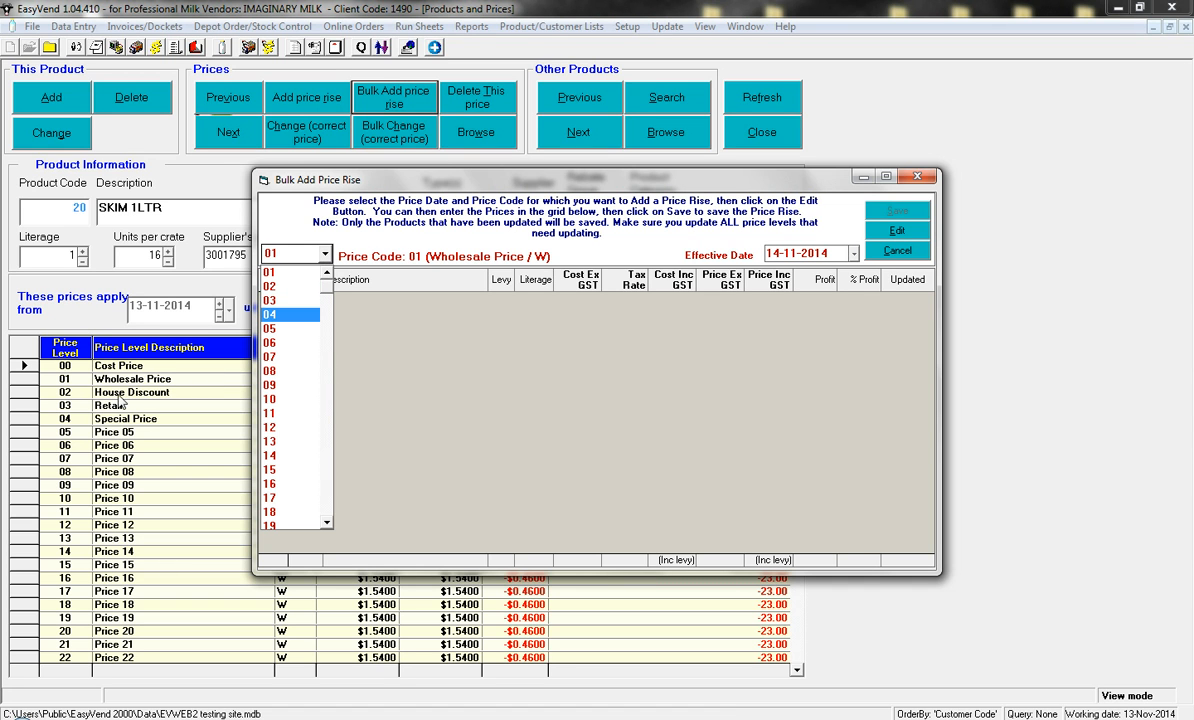
{"action": "left_click", "coordinate": [287, 287]}
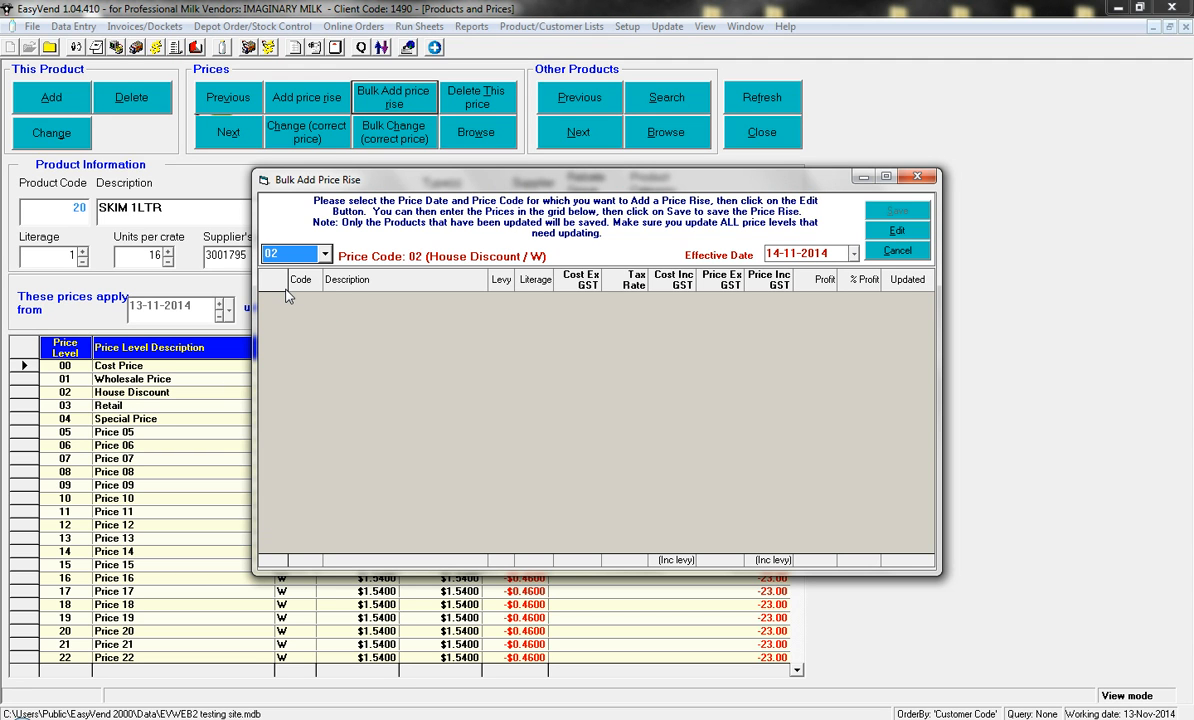
{"action": "left_click", "coordinate": [853, 256]}
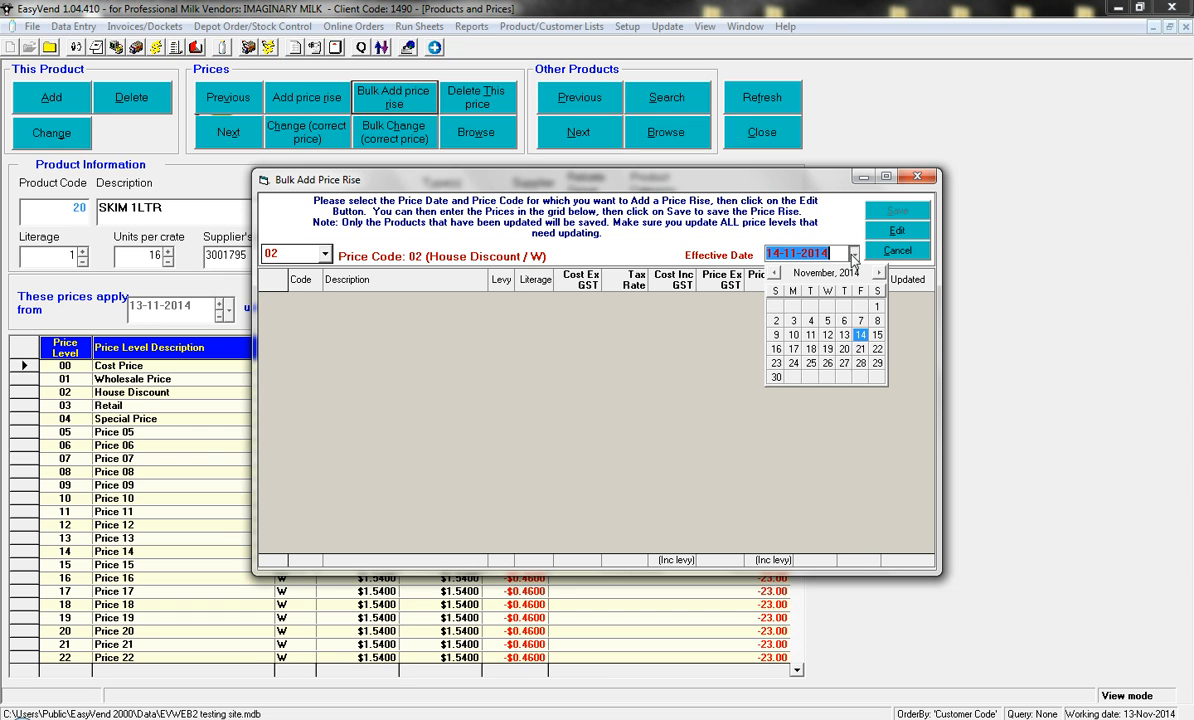
{"action": "left_click", "coordinate": [862, 350]}
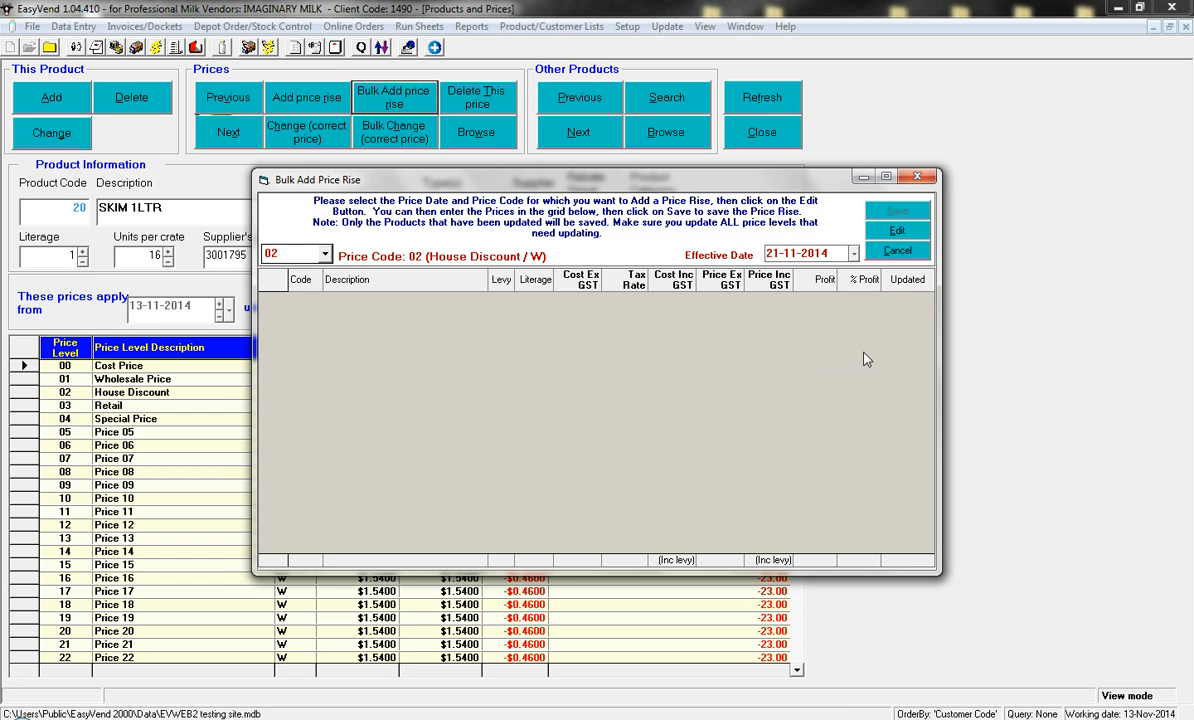
{"action": "left_click", "coordinate": [905, 236]}
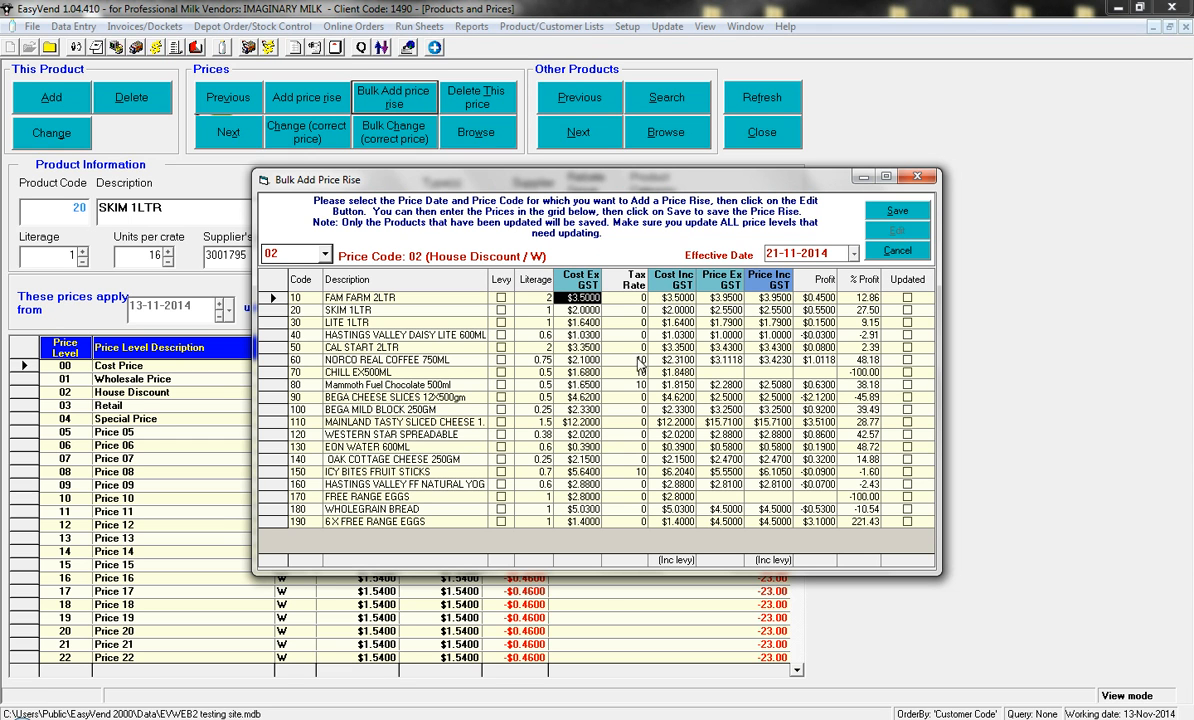
- Set Cost Ex GST to 4.00 for FAM FARM 2LTR, 3.00 for SKIM 1LTR, 5.00 for LITE 1LTR and 2.30 for HASTINGS VALLEY DAISY LITE 600ML
{"action": "left_click_drag", "start_coordinate": [567, 298], "coordinate": [696, 299]}
{"action": "type", "text": "4.00"}
{"action": "key", "text": "Return"}
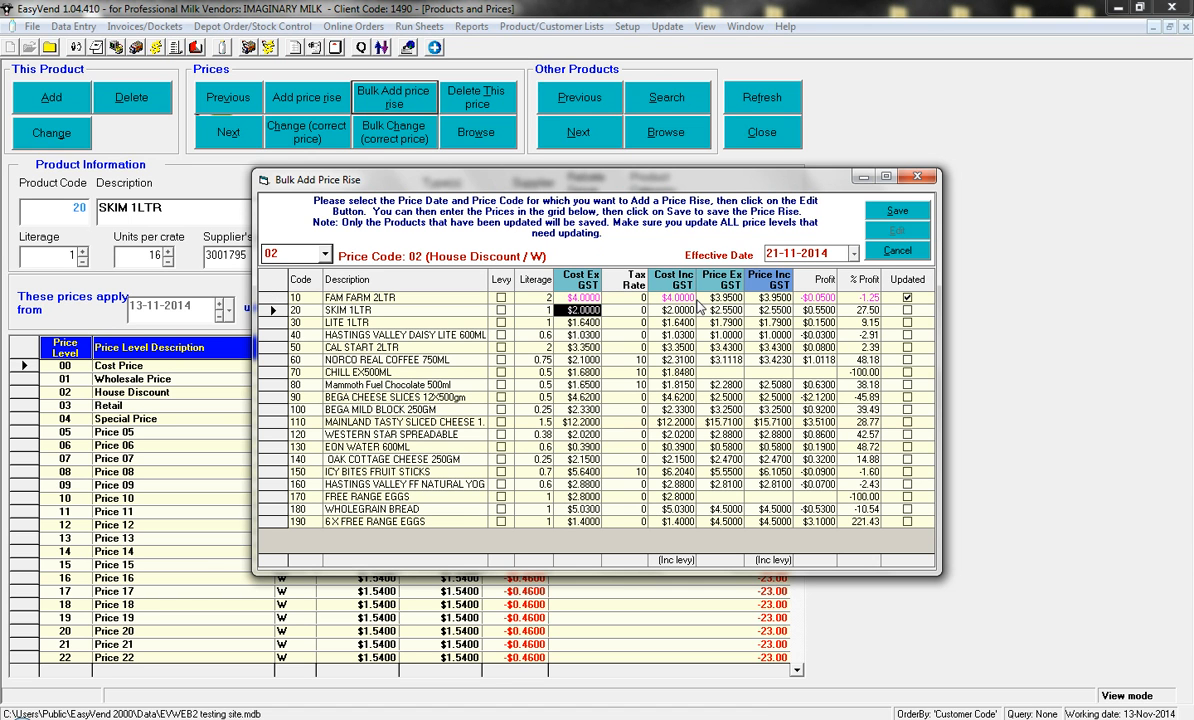
{"action": "type", "text": "3.00"}
{"action": "key", "text": "Return"}
{"action": "type", "text": "5.00"}
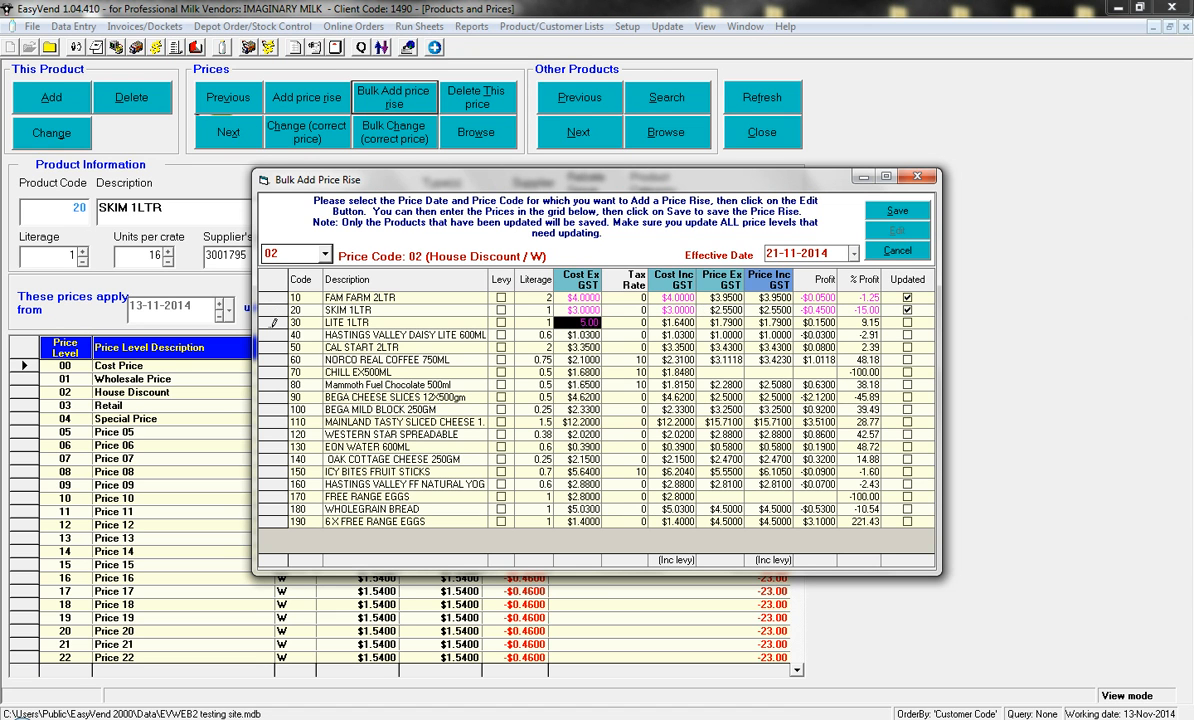
{"action": "key", "text": "Return"}
{"action": "type", "text": "2.3"}
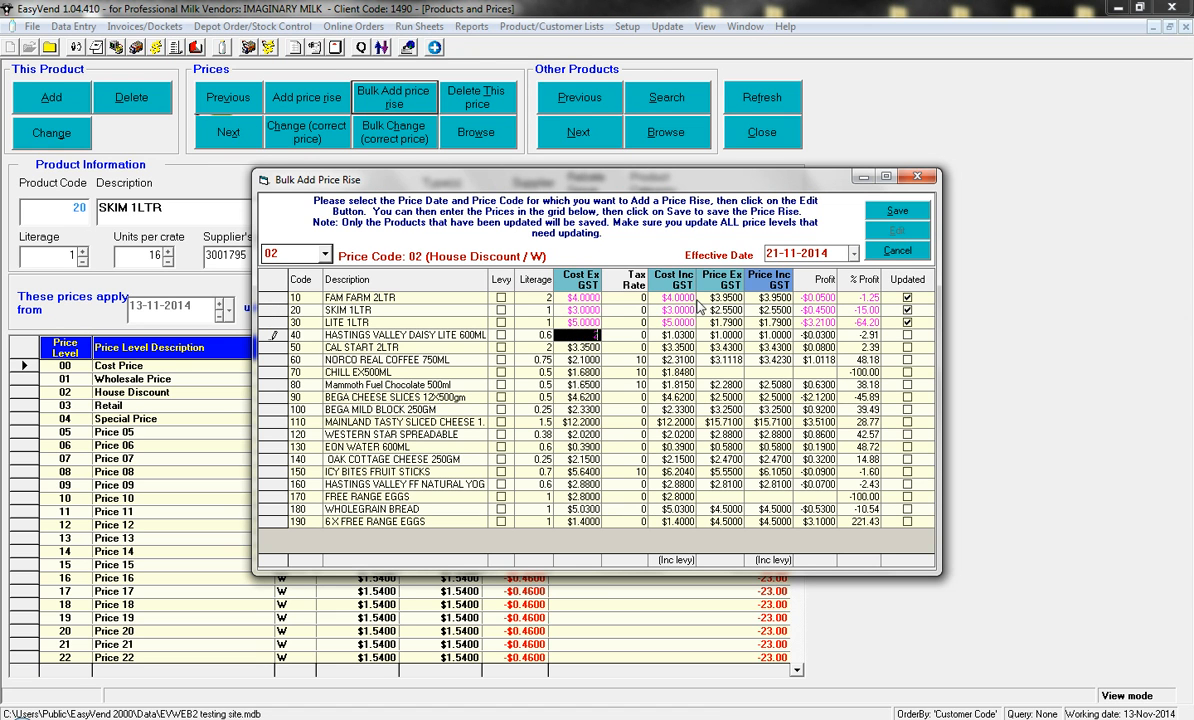
{"action": "key", "text": "Return"}
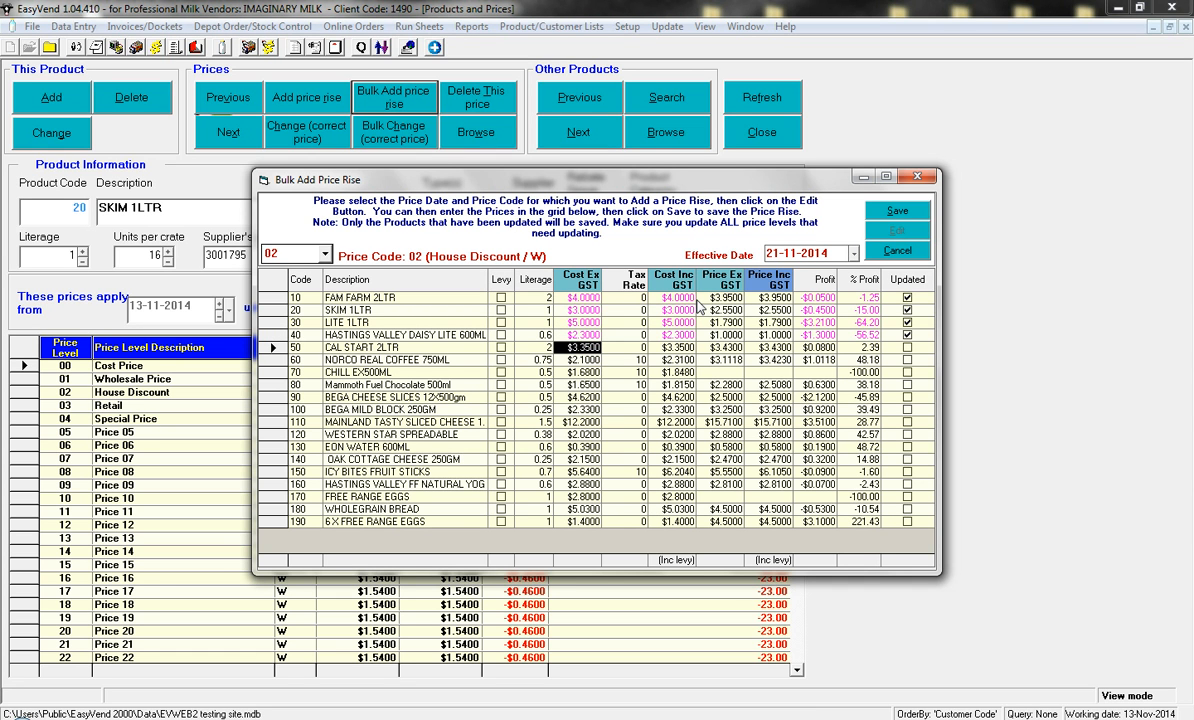
- Set Cost Ex GST to 6.25 for BEGA CHEESE SLICES 12X500gm
{"action": "left_click", "coordinate": [576, 397]}
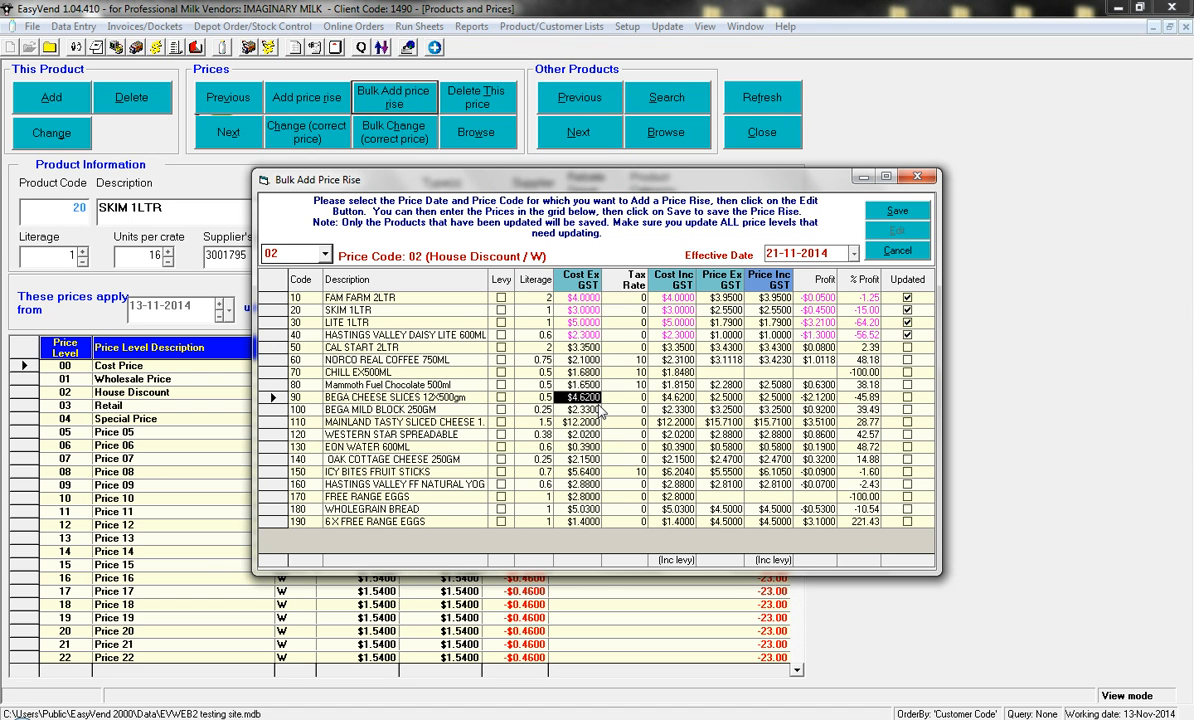
{"action": "type", "text": "6.25"}
{"action": "left_click", "coordinate": [598, 410]}
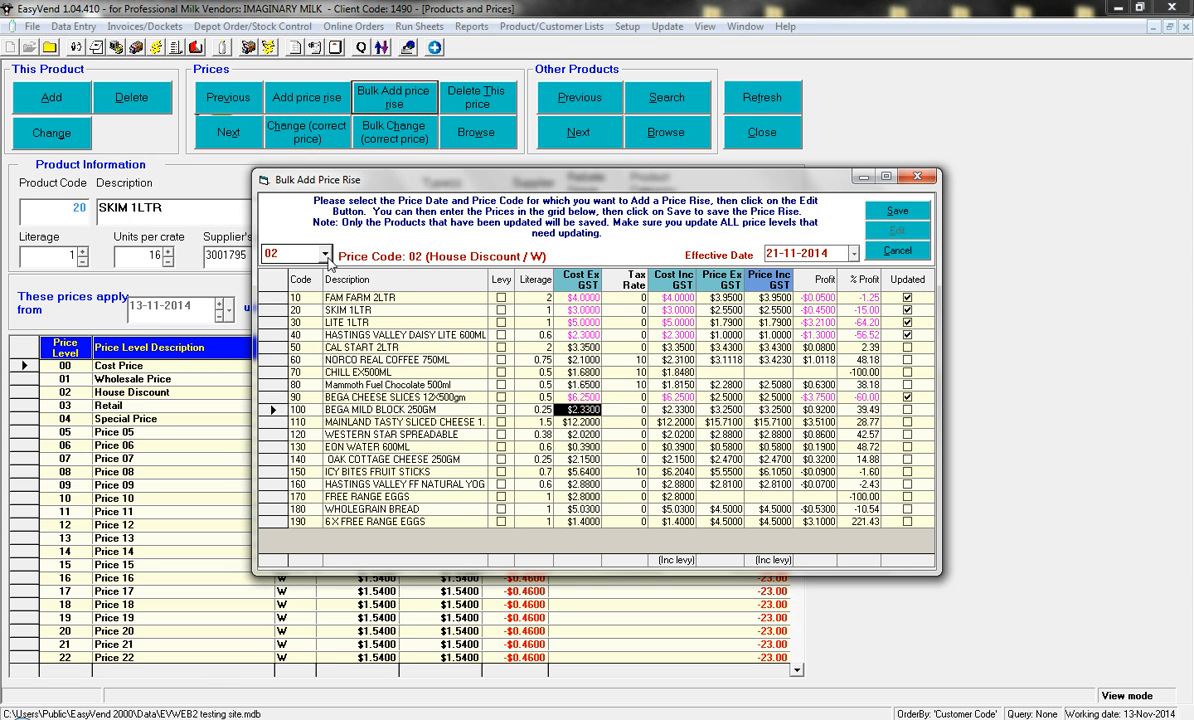
- Set Price Ex GST to 5.55 for FAM FARM 2LTR, 3.50 for SKIM 1LTR, 6.25 for LITE 1LTR and 3.30 for HASTINGS VALLEY DAISY LITE 600ML
{"action": "left_click", "coordinate": [735, 299]}
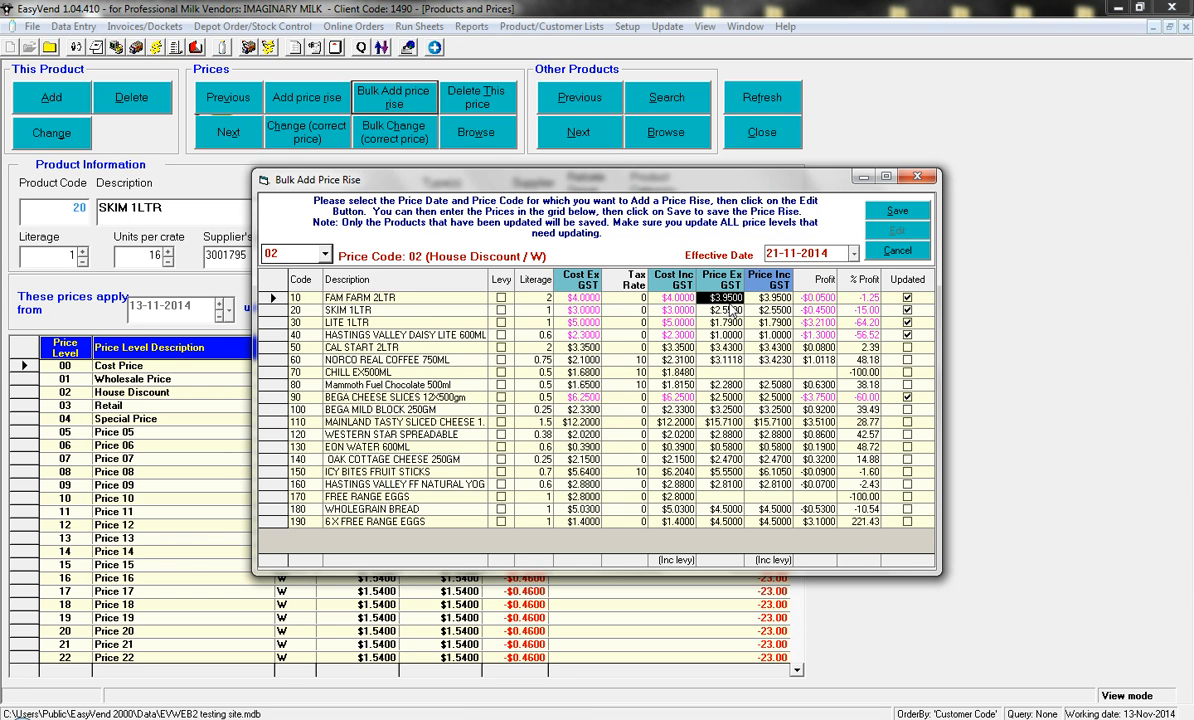
{"action": "left_click", "coordinate": [708, 299]}
{"action": "double_click", "coordinate": [708, 299]}
{"action": "type", "text": "5.55"}
{"action": "key", "text": "Down"}
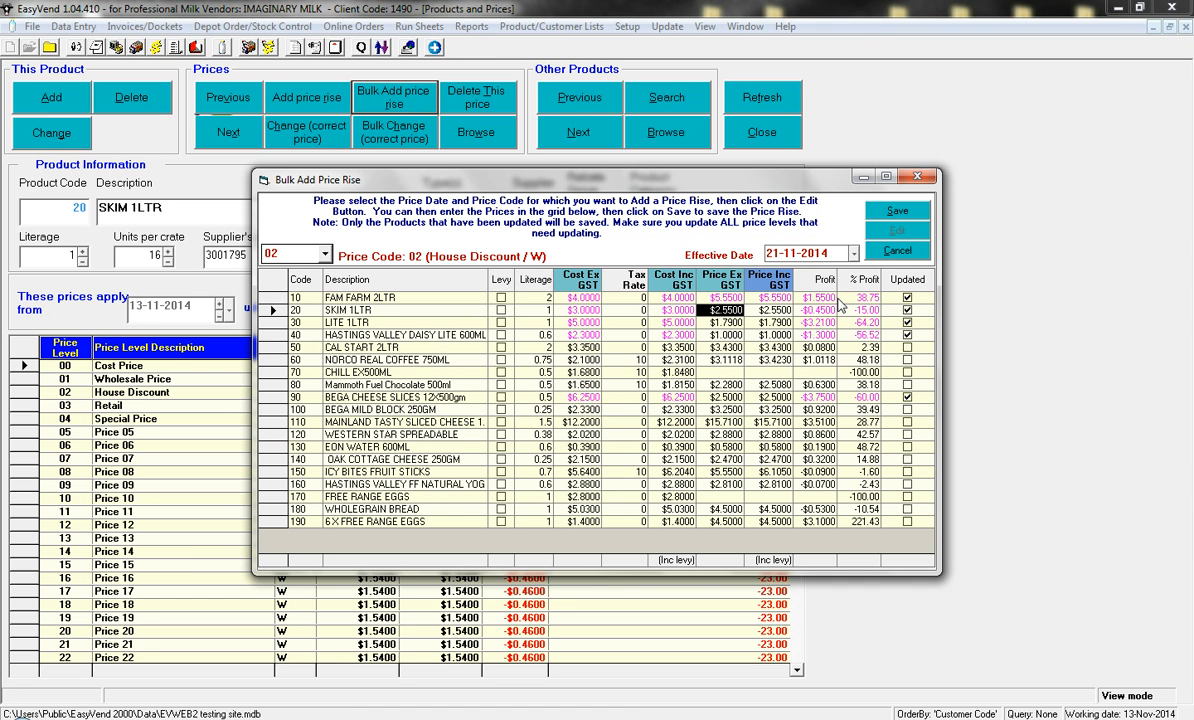
{"action": "type", "text": "3.5"}
{"action": "key", "text": "Down"}
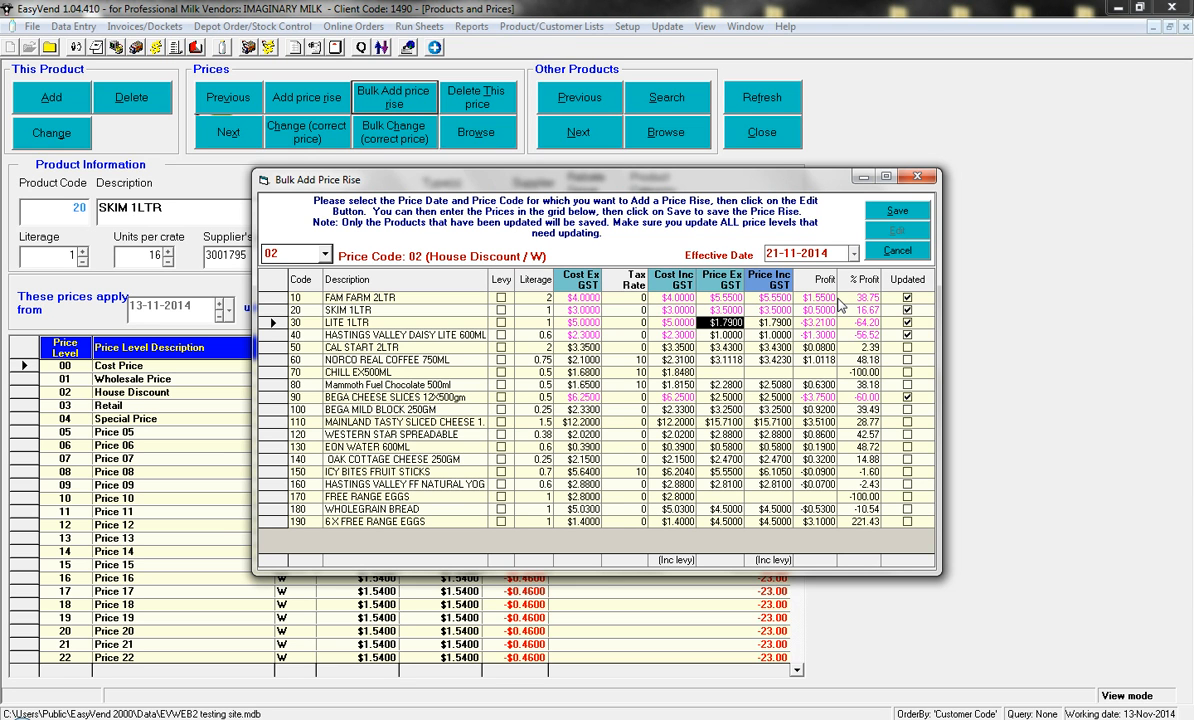
{"action": "type", "text": "6.25"}
{"action": "key", "text": "Return"}
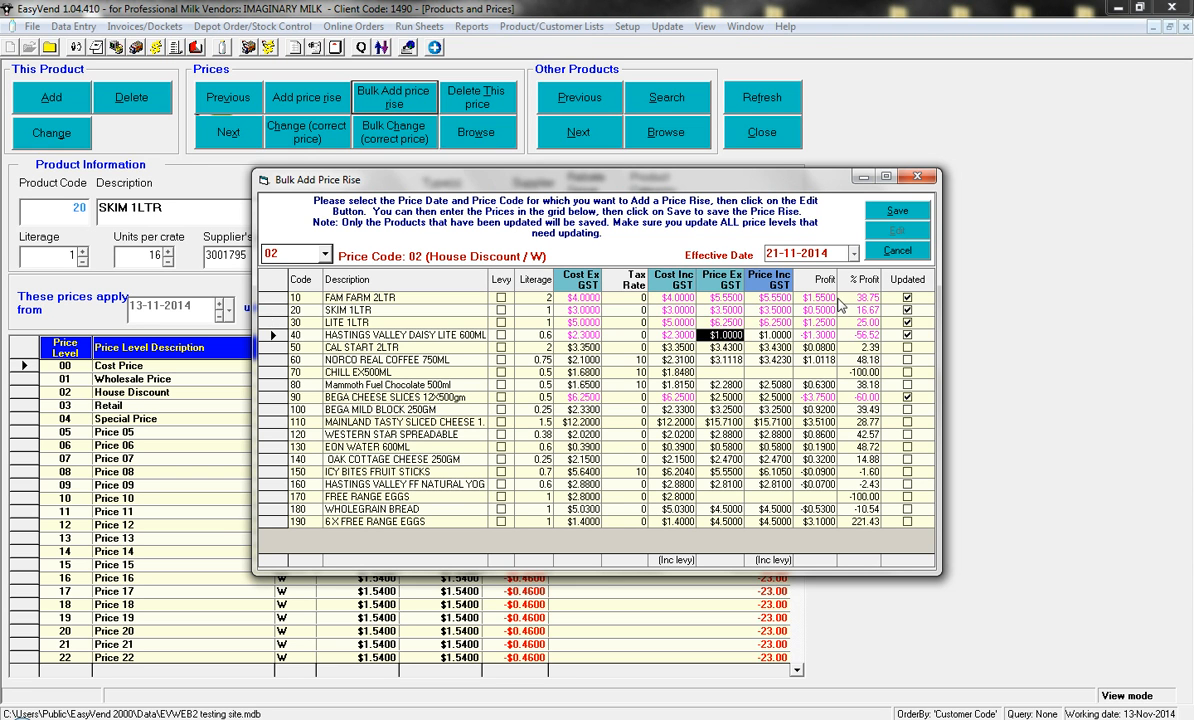
{"action": "type", "text": "3.3"}
- Set Price Ex GST to 7.50 for BEGA CHEESE SLICES 12X500gm and 2.50 for OAK COTTAGE CHEESE 250GM, and save the bulk price rise
{"action": "left_click", "coordinate": [735, 398]}
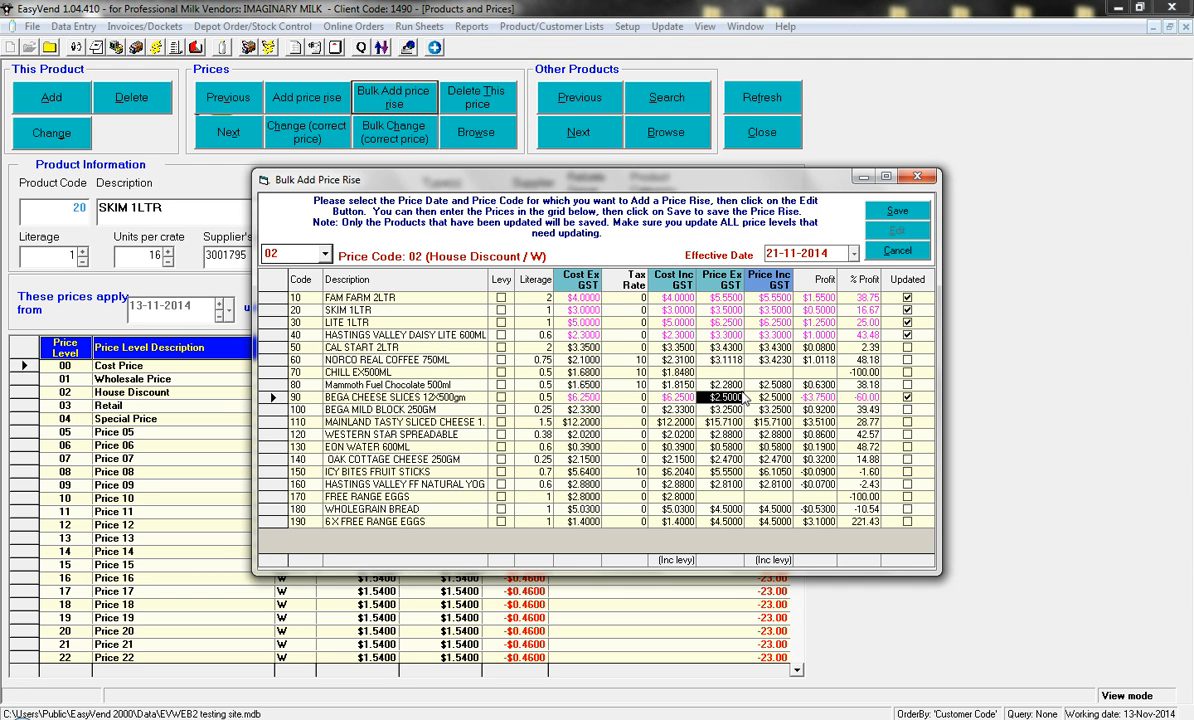
{"action": "type", "text": "7.50"}
{"action": "left_click", "coordinate": [728, 461]}
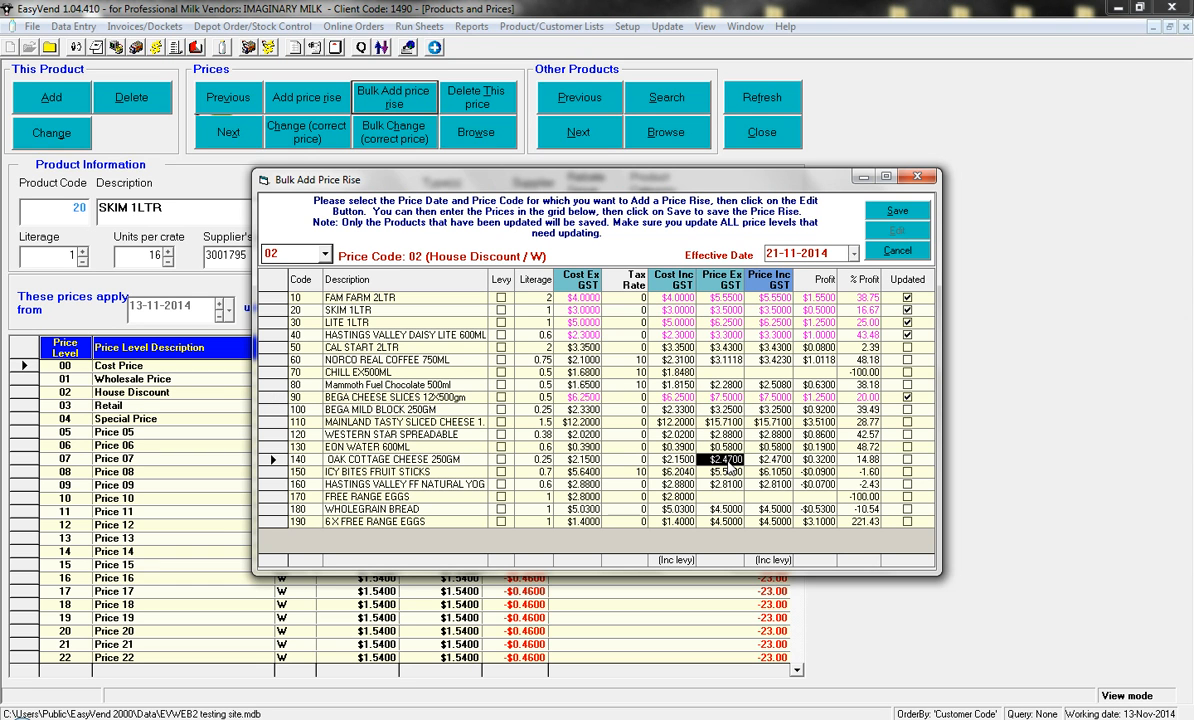
{"action": "type", "text": "4"}
{"action": "type", "text": ".5"}
{"action": "left_click", "coordinate": [728, 484]}
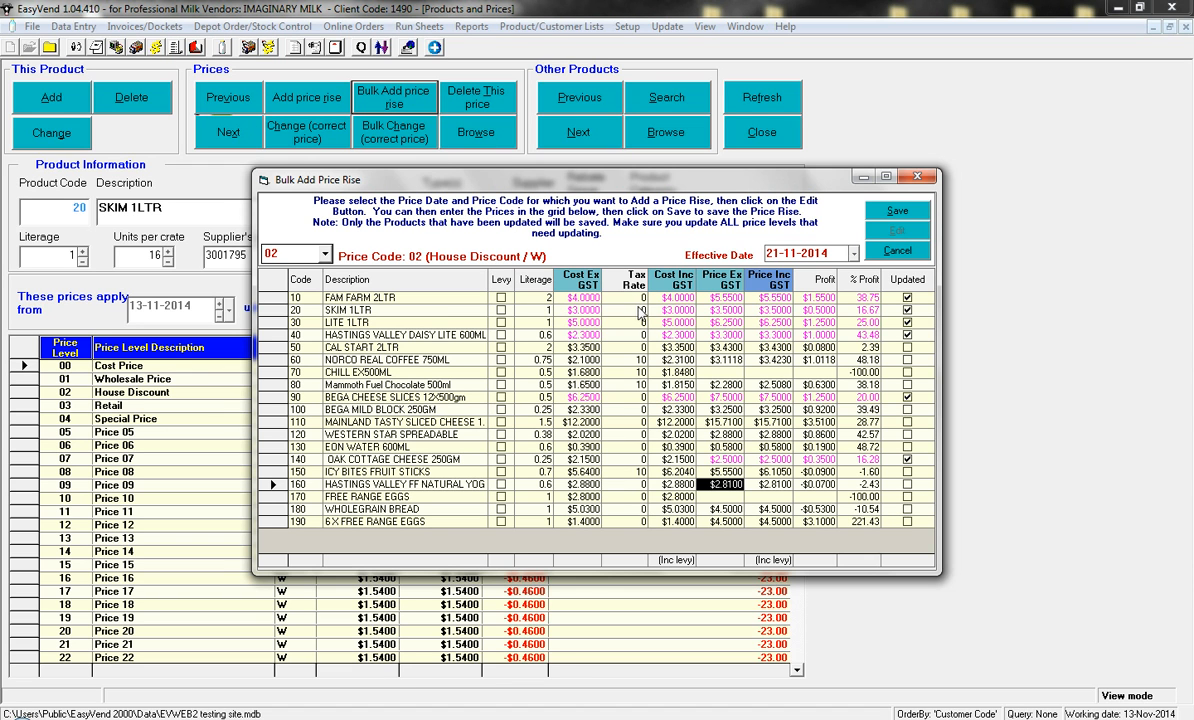
{"action": "left_click", "coordinate": [895, 212]}
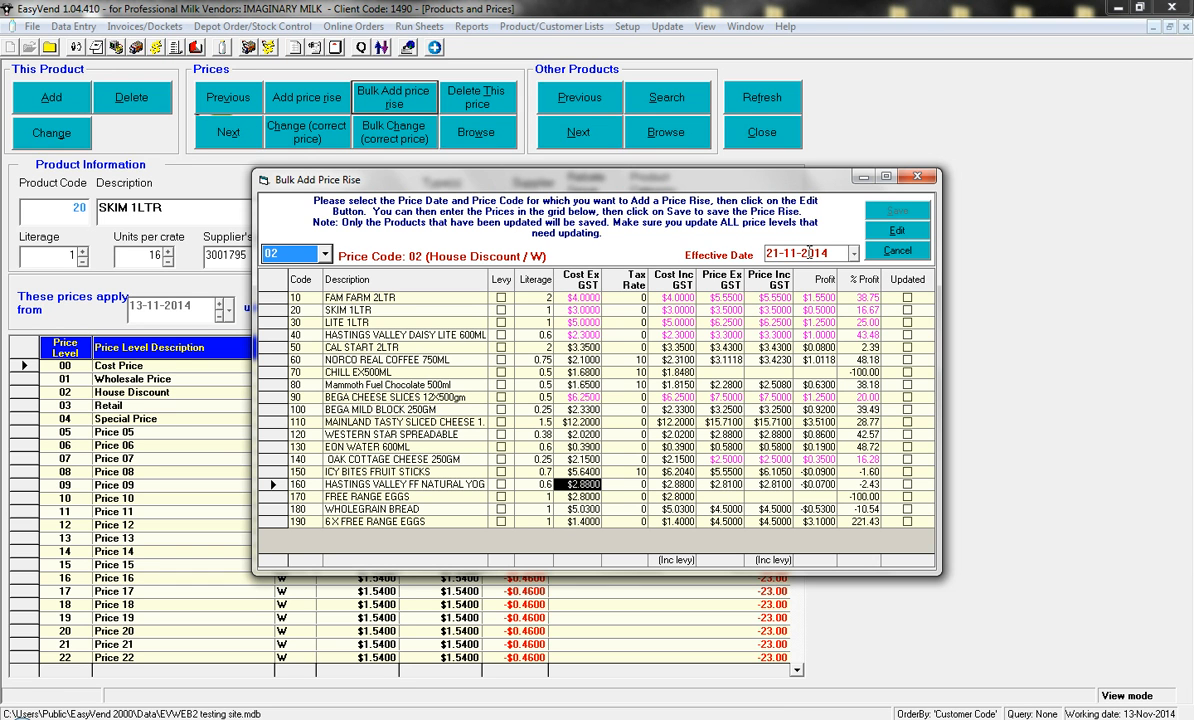
{"action": "left_click", "coordinate": [918, 178]}
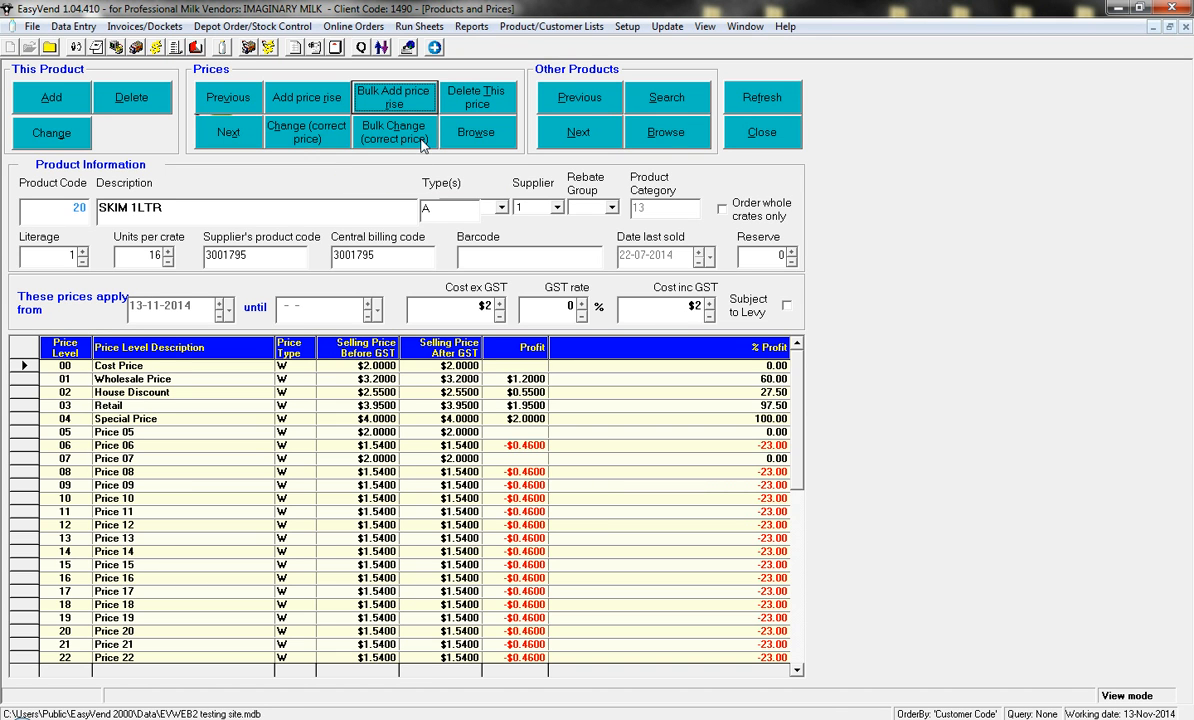
- Start editing a bulk price correction for price code 02 (House Discount) with effective date 21-Nov-2014
{"action": "left_click", "coordinate": [393, 140]}
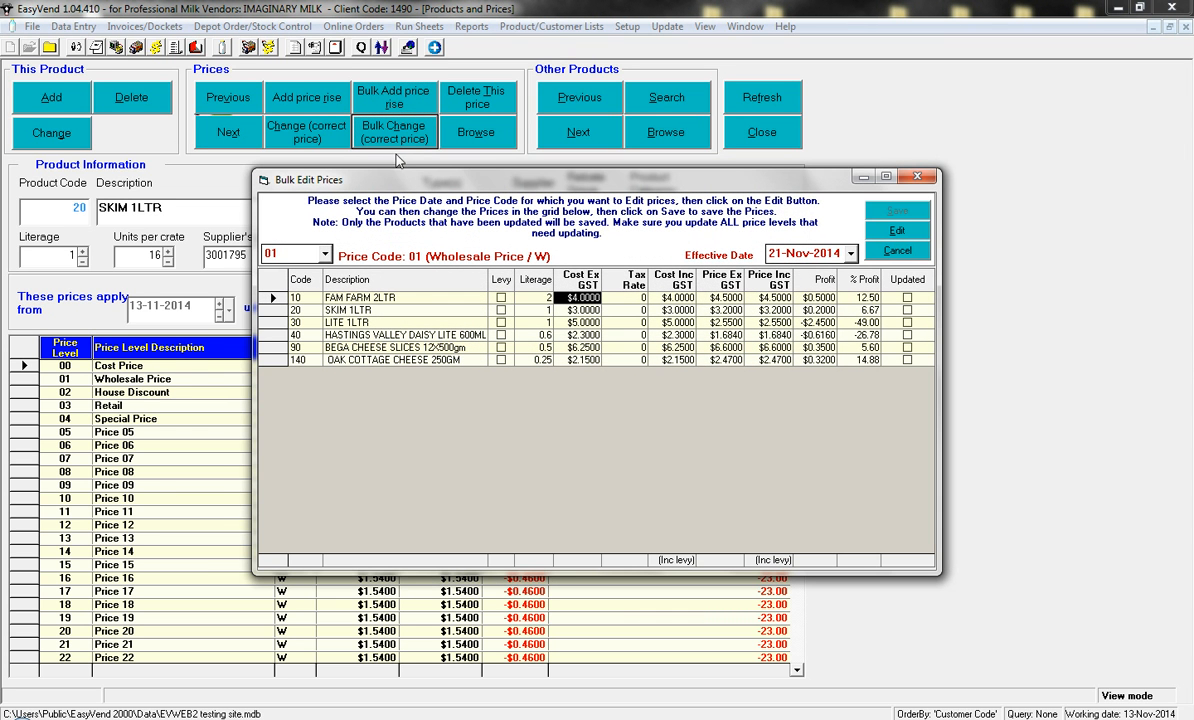
{"action": "left_click", "coordinate": [325, 255]}
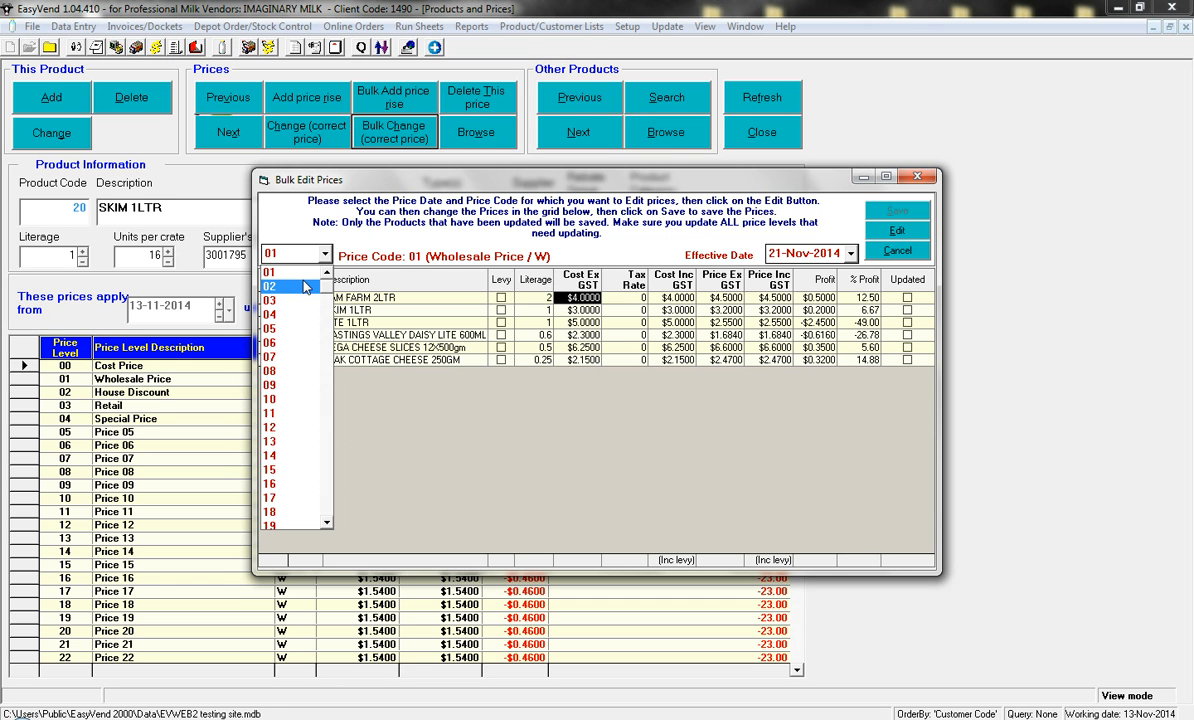
{"action": "left_click", "coordinate": [305, 287]}
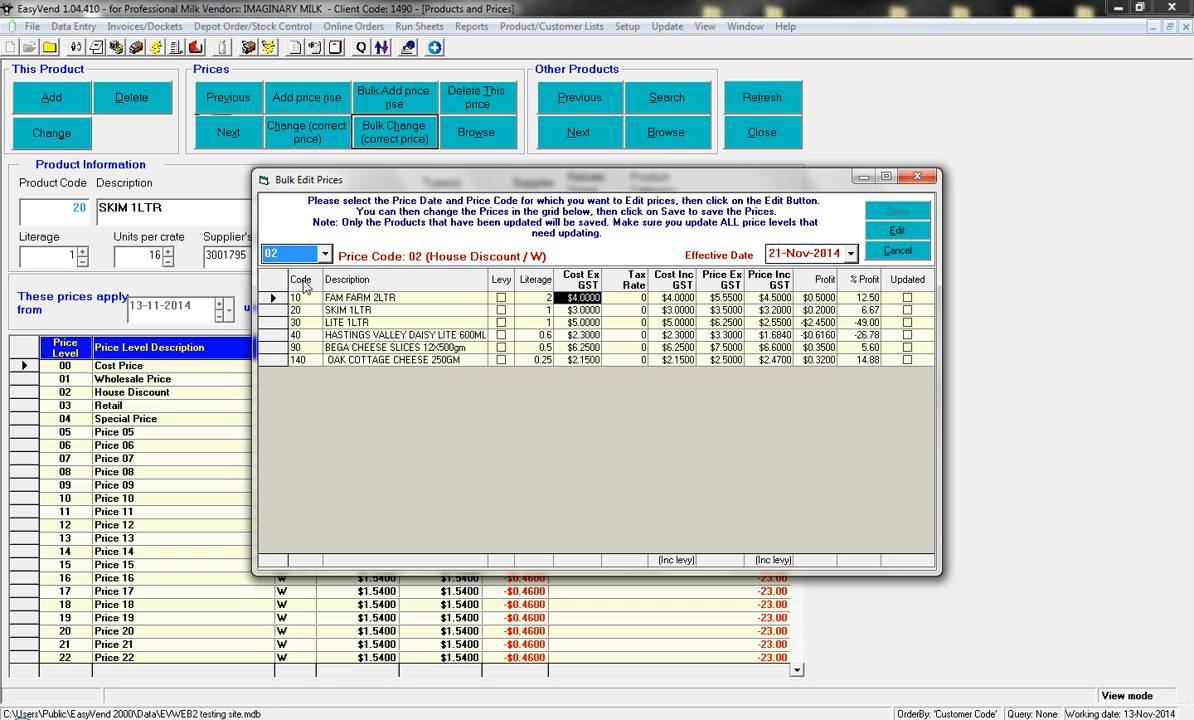
{"action": "left_click", "coordinate": [853, 256]}
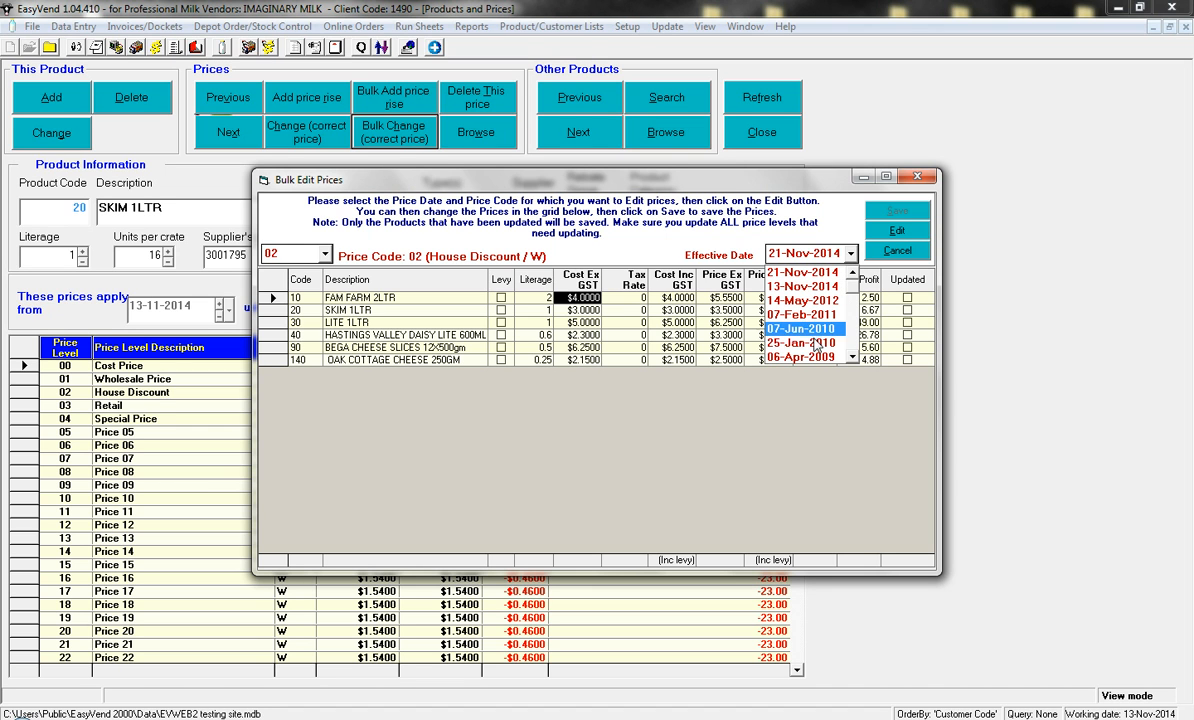
{"action": "left_click", "coordinate": [795, 273]}
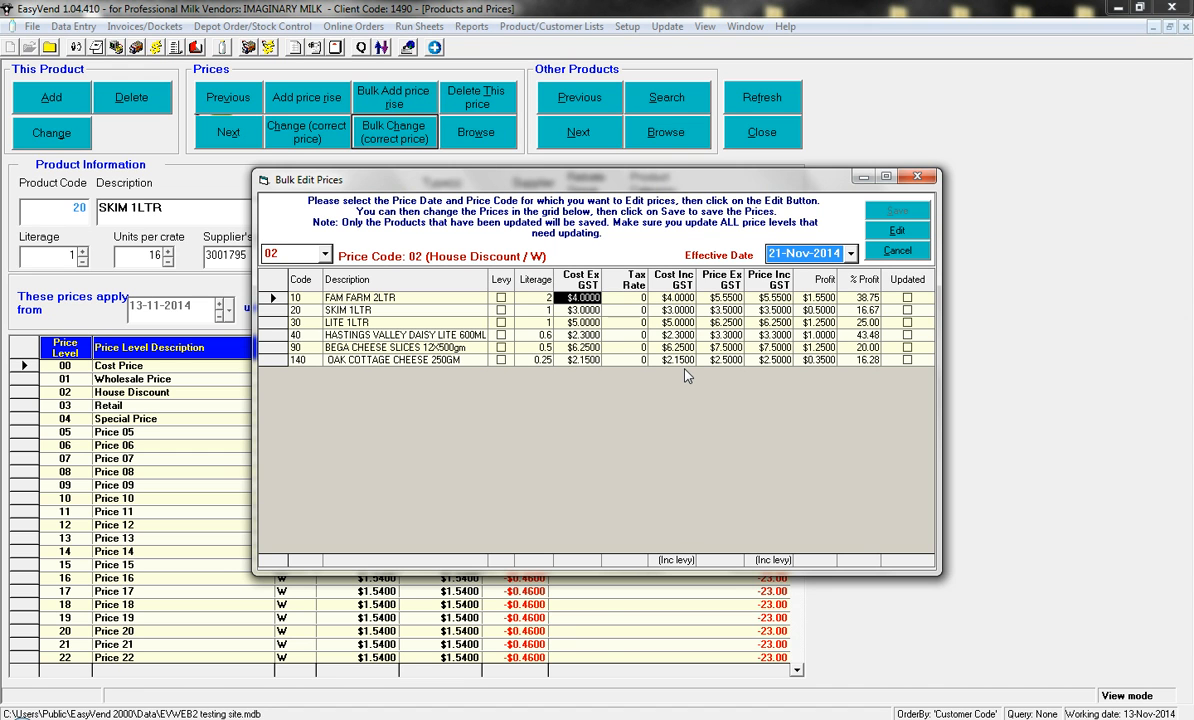
{"action": "left_click", "coordinate": [899, 231]}
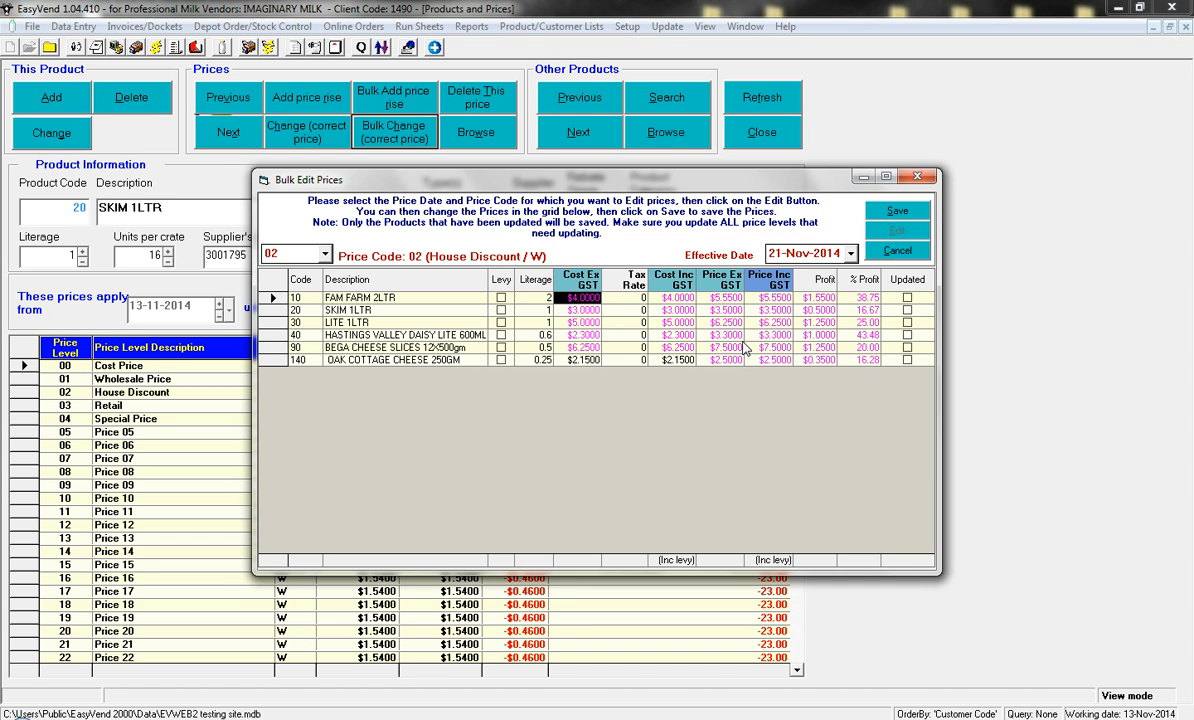
- Correct Price Ex GST to 6.00 for FAM FARM 2LTR, 4.00 for SKIM 1LTR and 7.50 for LITE 1LTR, and save the bulk correction
{"action": "left_click", "coordinate": [719, 299]}
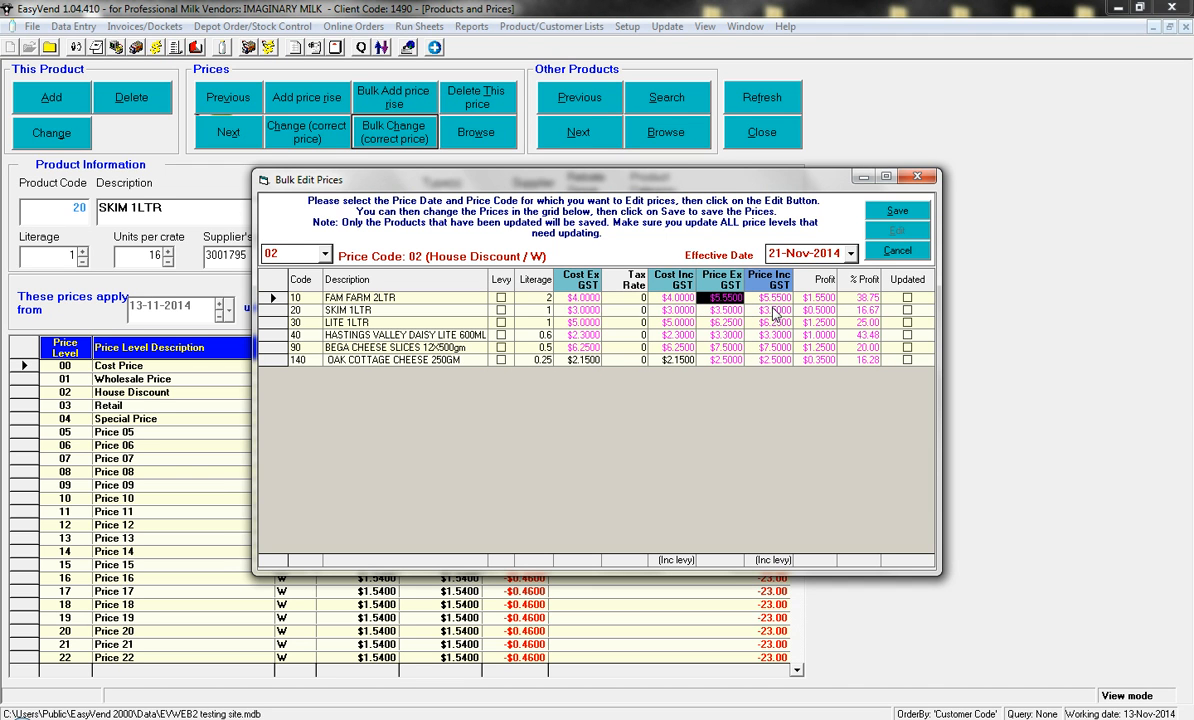
{"action": "type", "text": "6.00"}
{"action": "key", "text": "Return"}
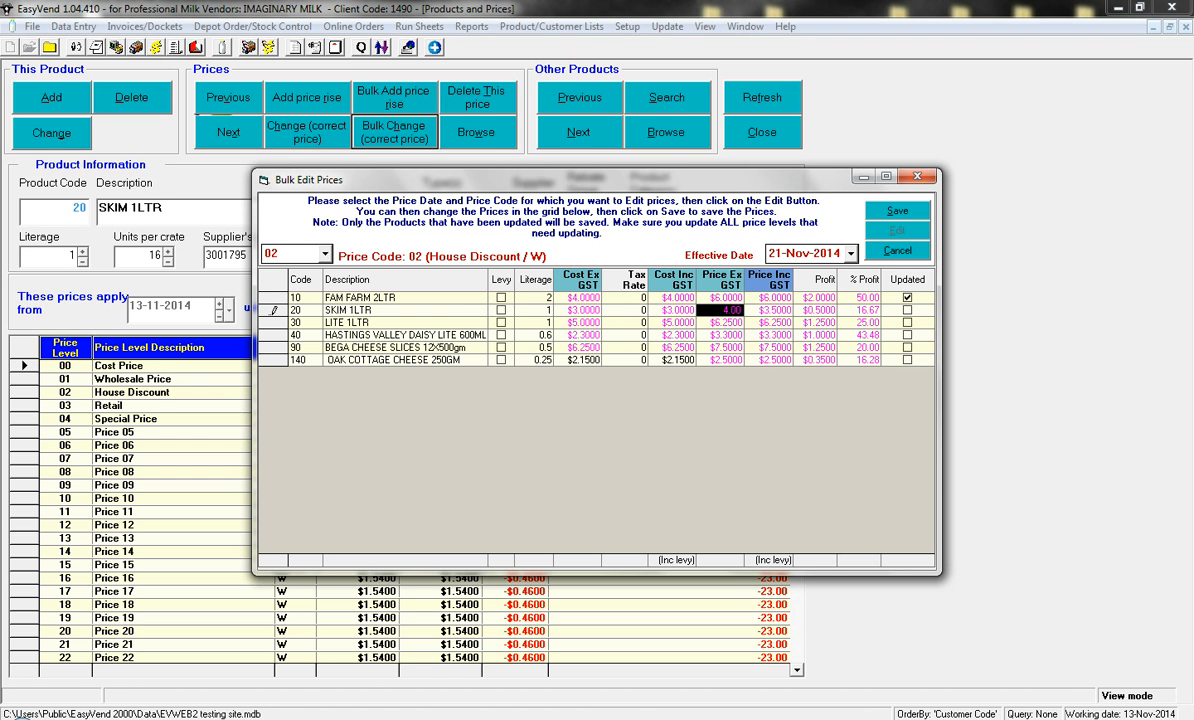
{"action": "type", "text": "4.00"}
{"action": "key", "text": "Return"}
{"action": "type", "text": "7.50"}
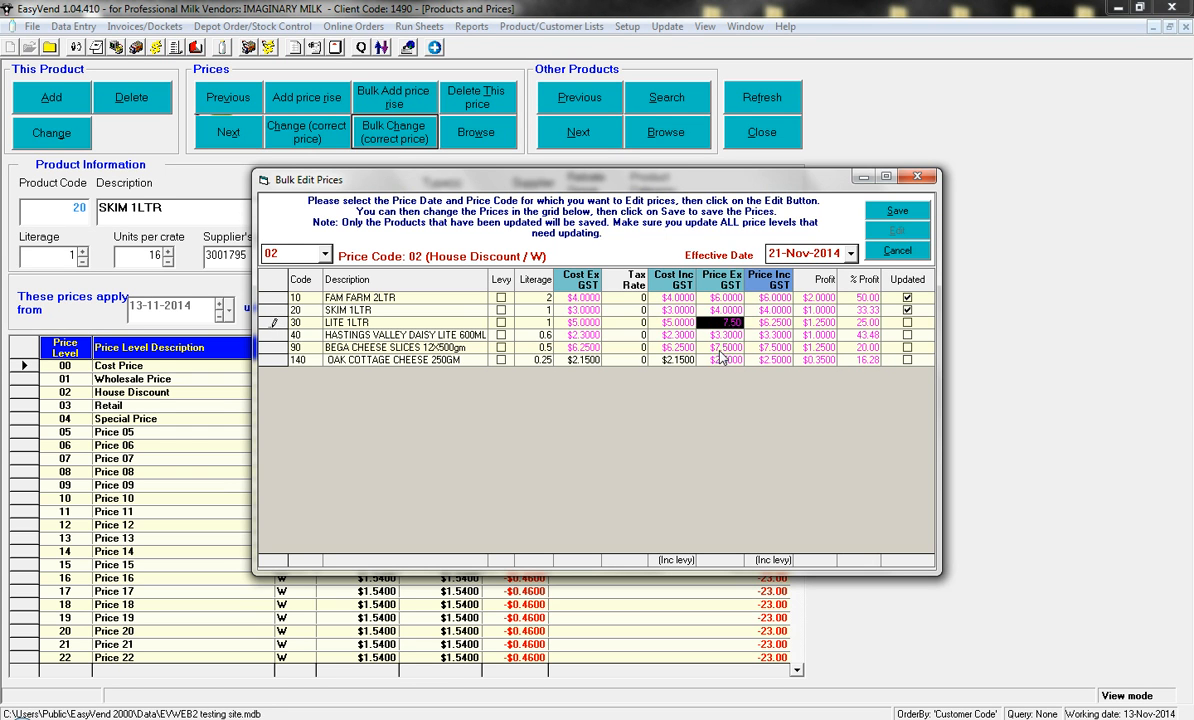
{"action": "left_click", "coordinate": [725, 349]}
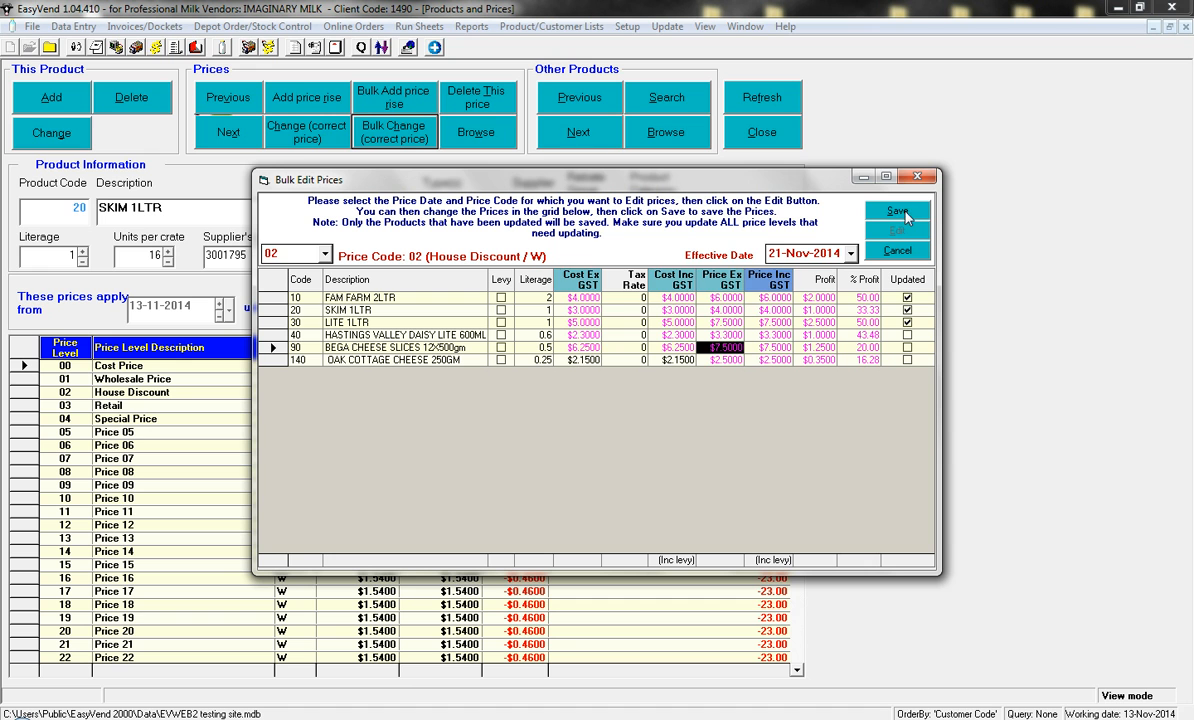
{"action": "left_click", "coordinate": [903, 213]}
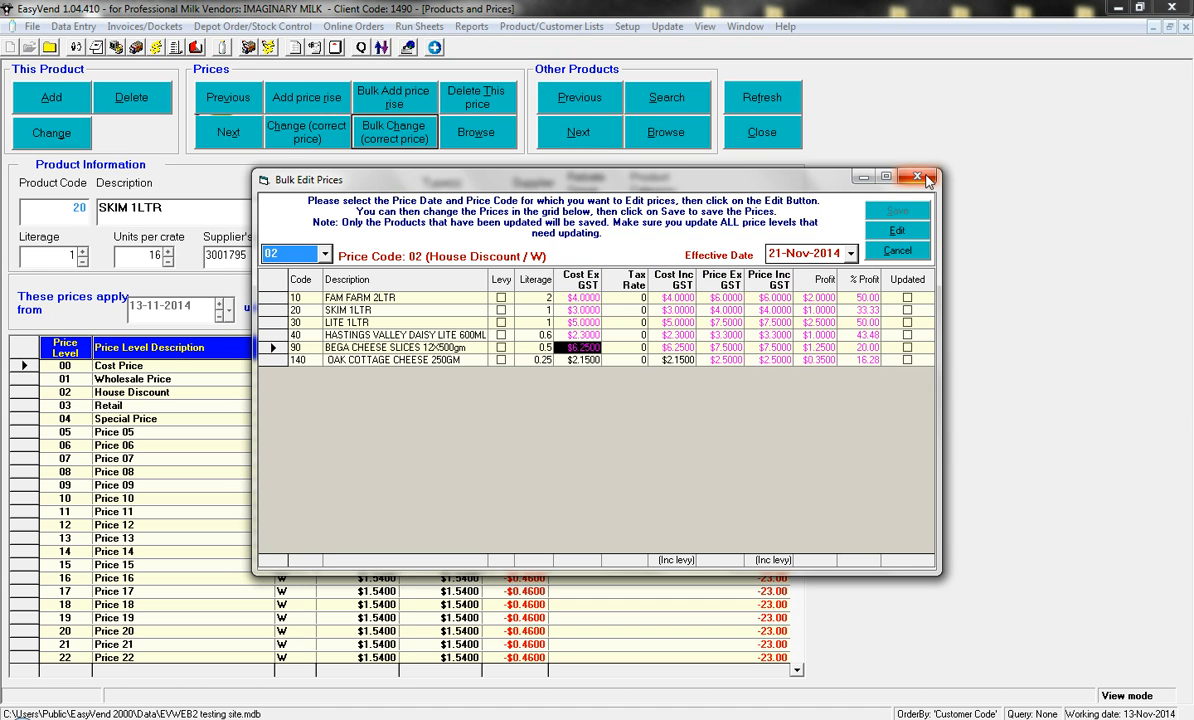
{"action": "left_click", "coordinate": [920, 177]}
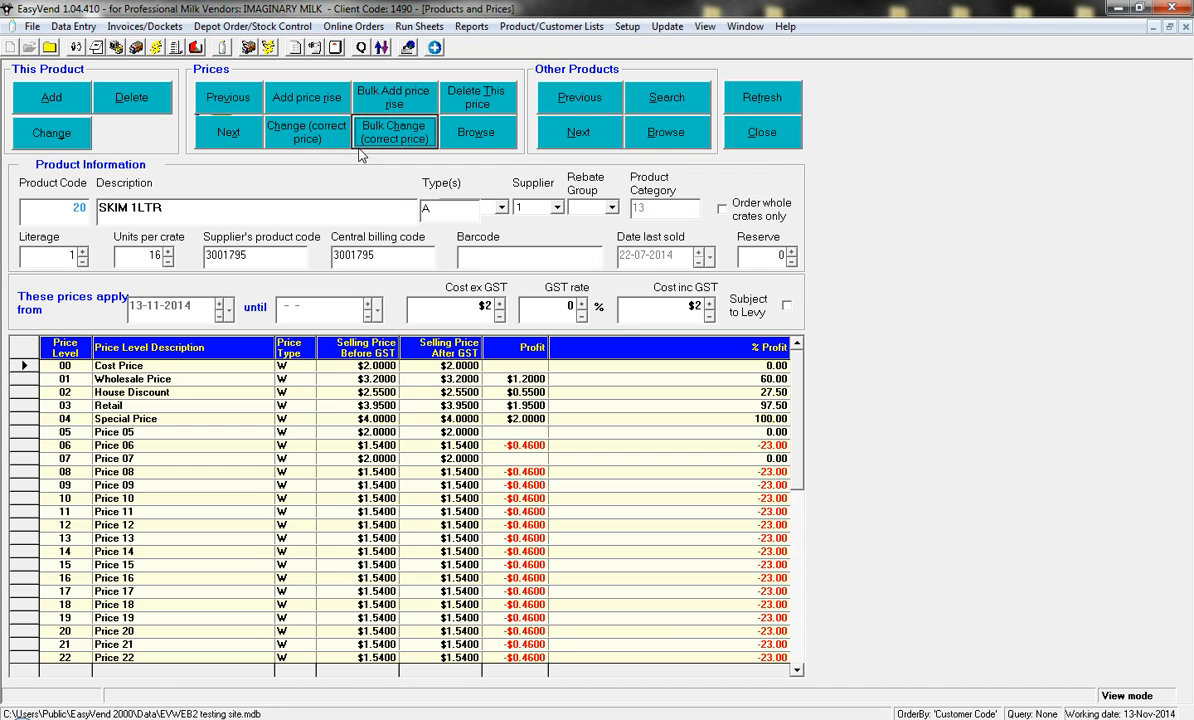
- Check for a newer price record of SKIM 1LTR, refreshing the data, and close the Products and Prices window
{"action": "left_click", "coordinate": [248, 140]}
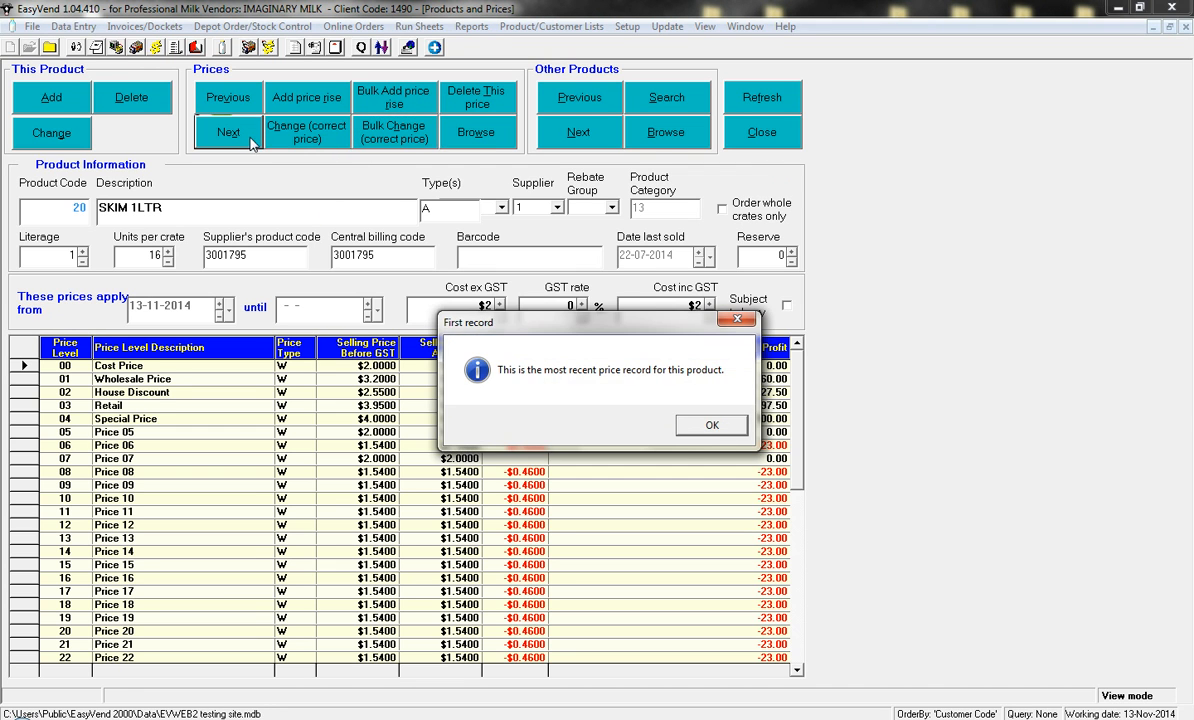
{"action": "left_click", "coordinate": [706, 425]}
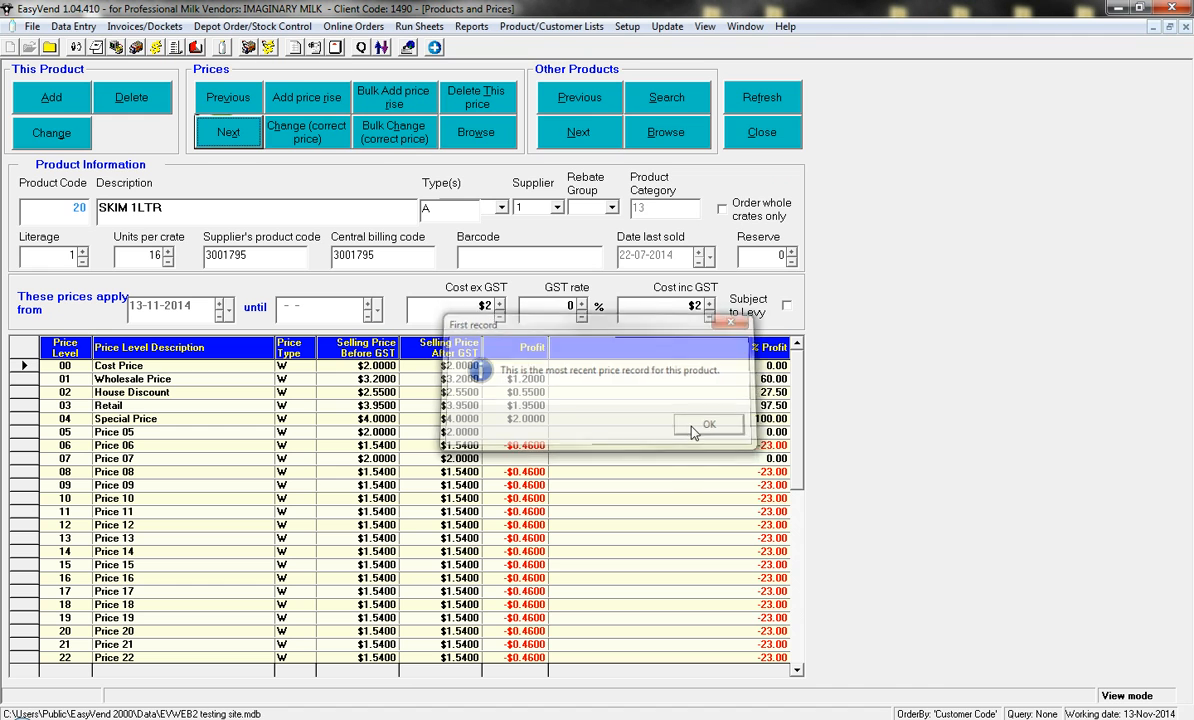
{"action": "left_click", "coordinate": [763, 98]}
{"action": "left_click", "coordinate": [762, 133]}
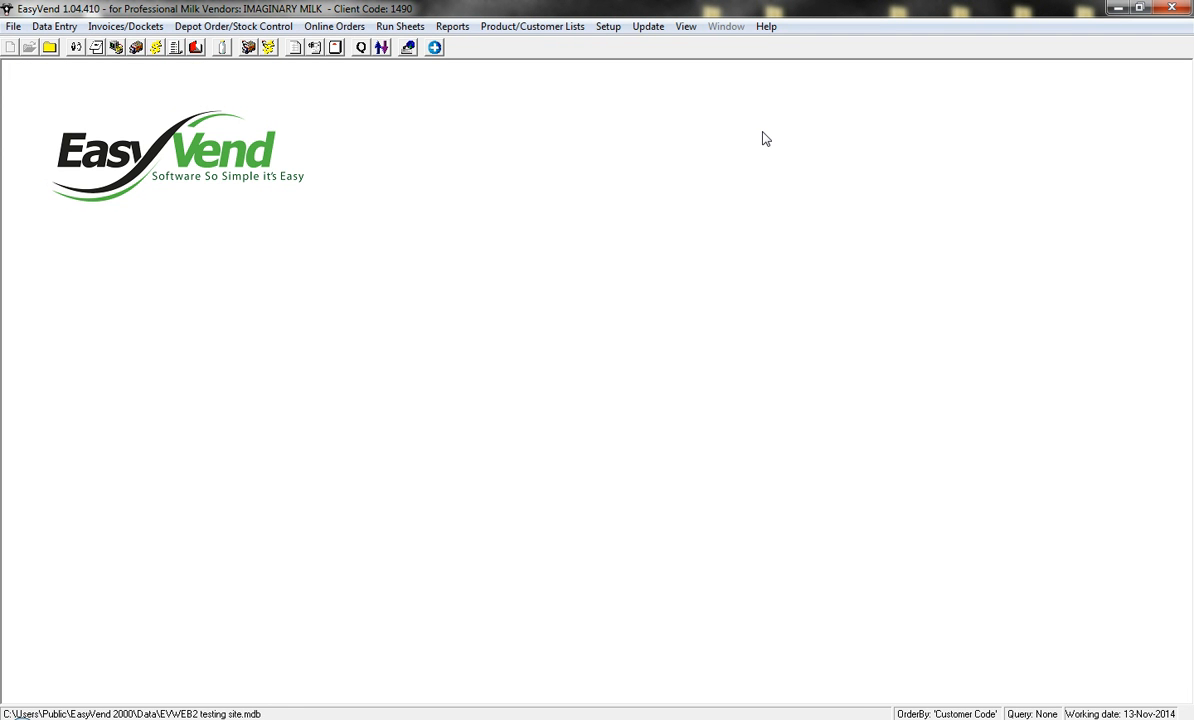